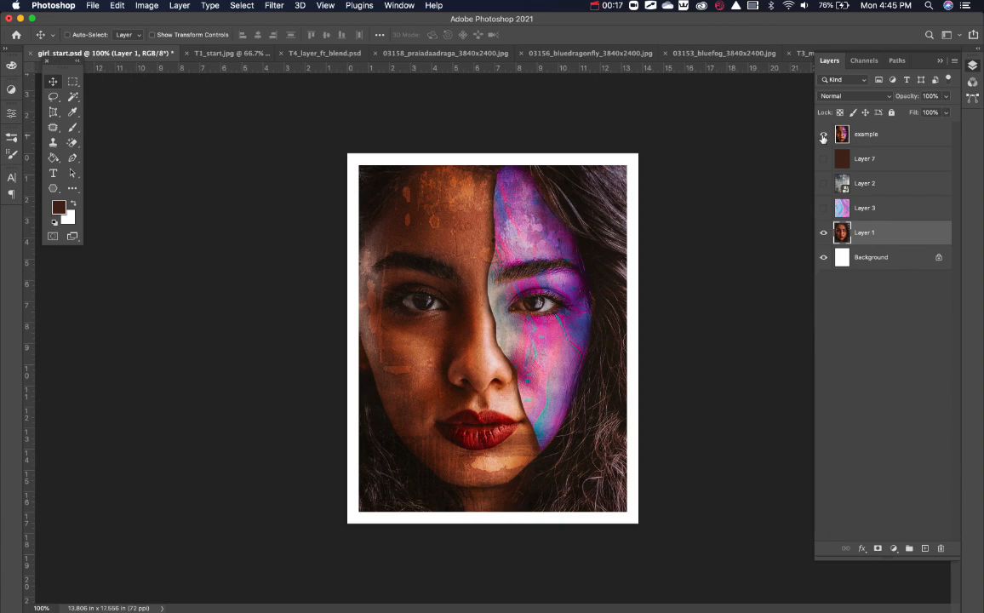
Hide the example layer and copy a freehand Lasso selection of the face's right part from Layer 1 onto a new layer
left_click(824, 134)
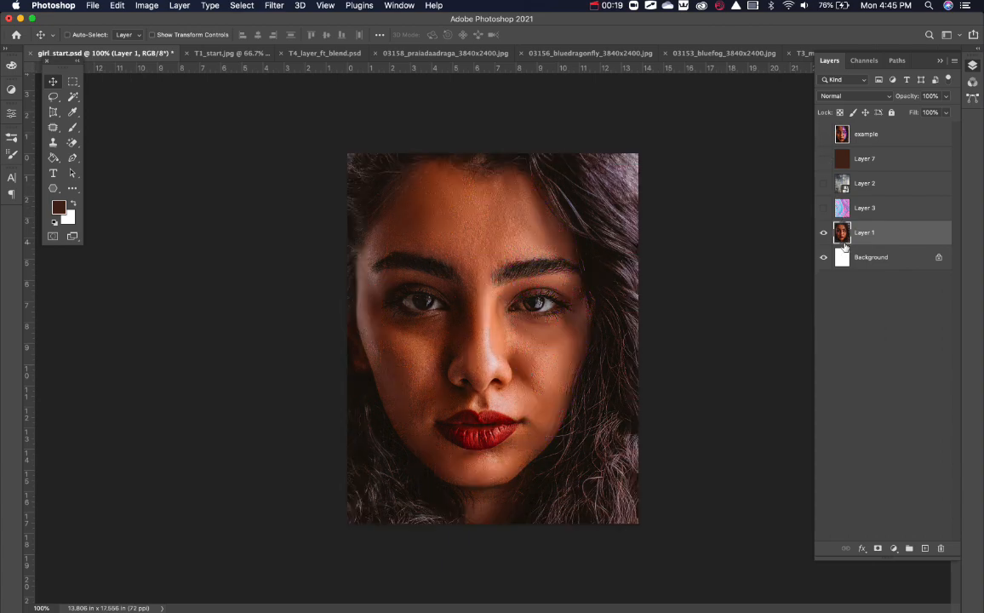
left_click(72, 81)
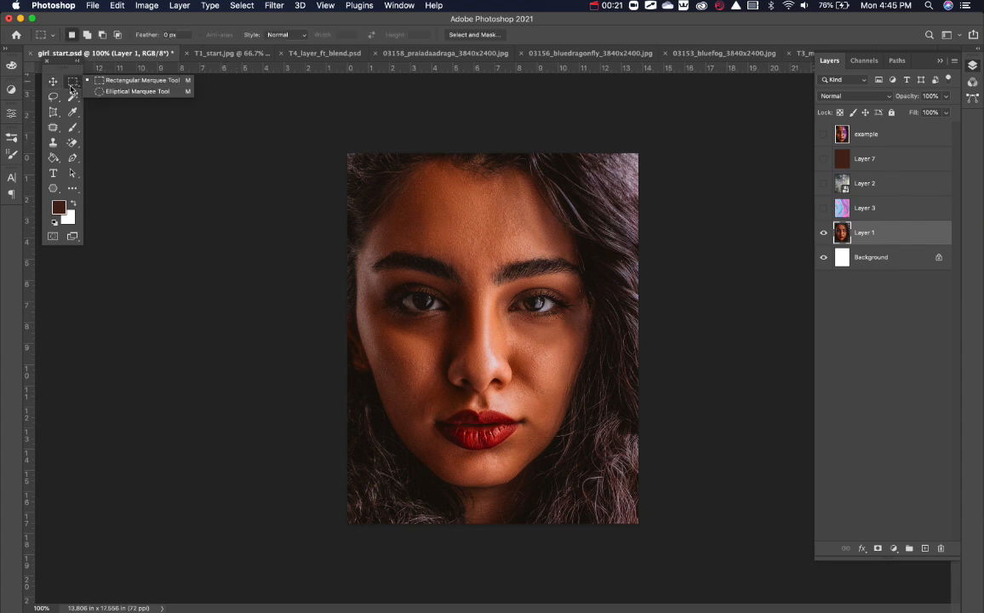
left_click(52, 96)
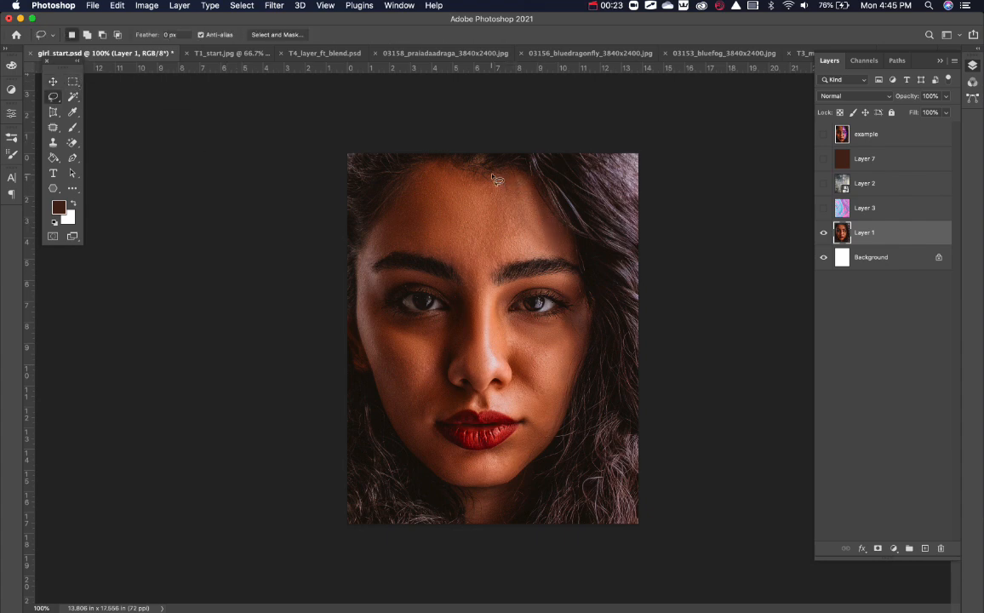
mouse_move(492, 175)
left_mouse_down()
mouse_move(485, 258)
mouse_move(551, 443)
mouse_move(579, 395)
mouse_move(592, 284)
mouse_move(545, 186)
mouse_move(526, 168)
mouse_move(497, 169)
left_mouse_up()
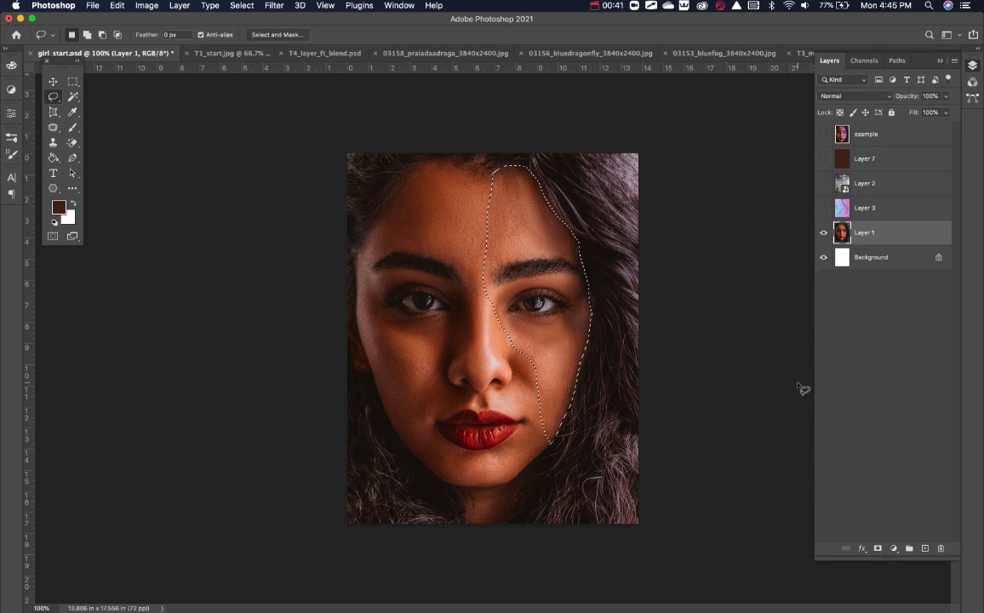
key("super+j")
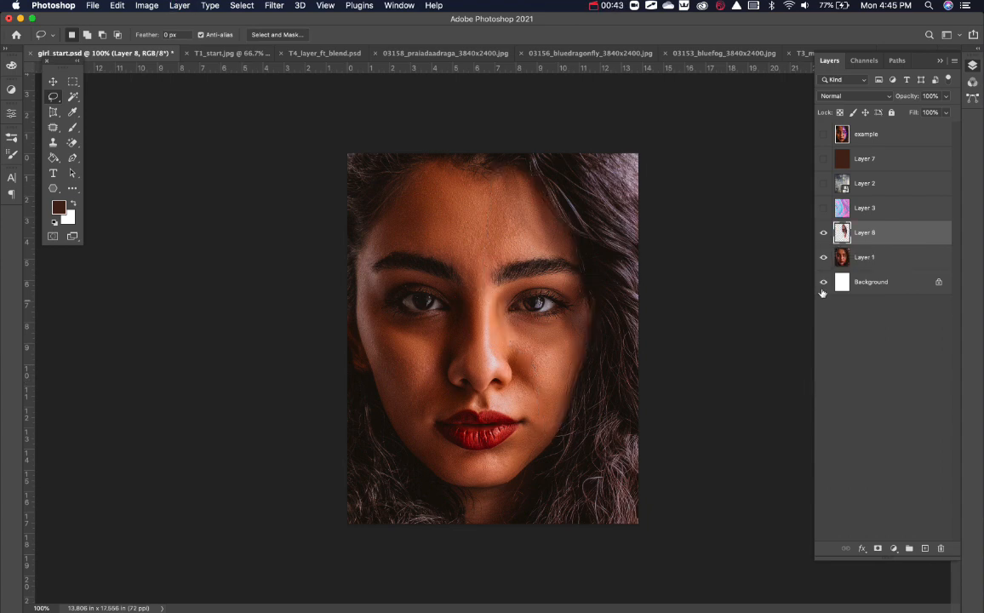
Toggle layer visibility and hide Layer 1 to inspect the copied face piece against the white background
left_click(824, 234)
left_click(824, 234)
left_click(822, 287)
left_click(824, 282)
left_click(824, 257)
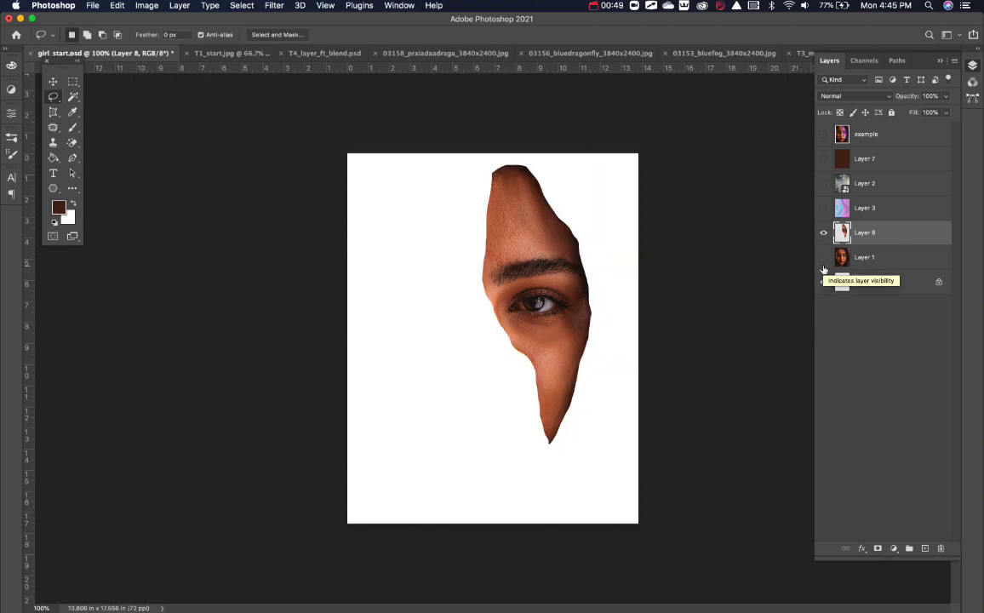
Show Layer 1 again and add an empty layer directly above it, beneath the copied face piece
left_click(883, 266)
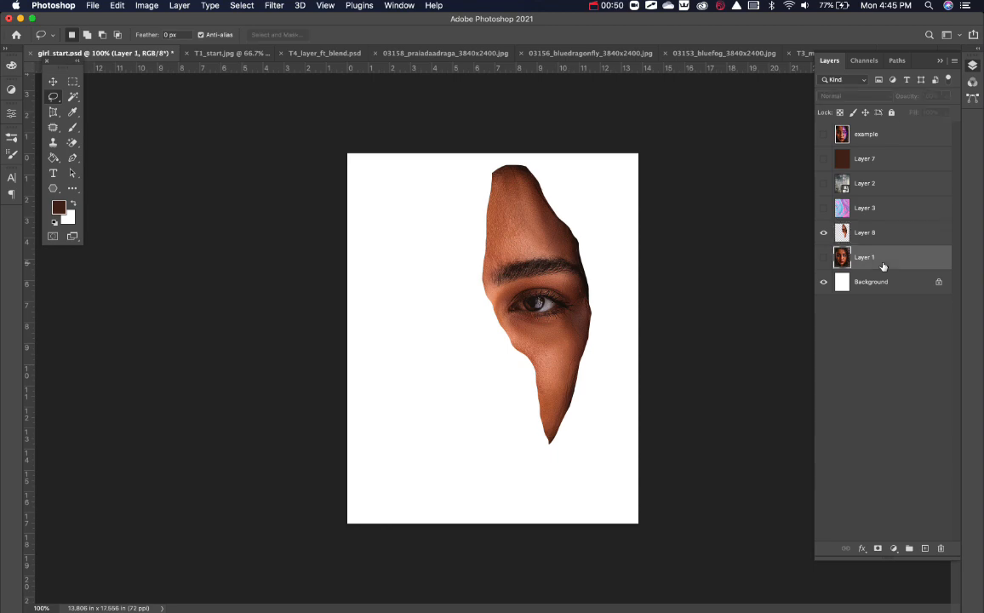
left_click(824, 258)
left_click(926, 550)
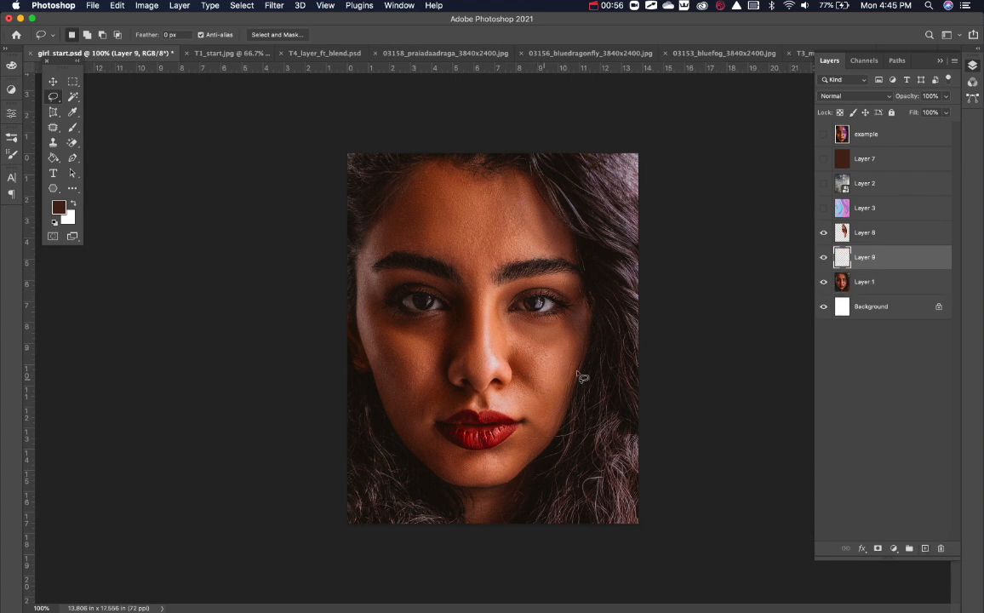
Sample a dark brown skin tone as the foreground colour and hide Layer 1 to isolate the face piece
key("i")
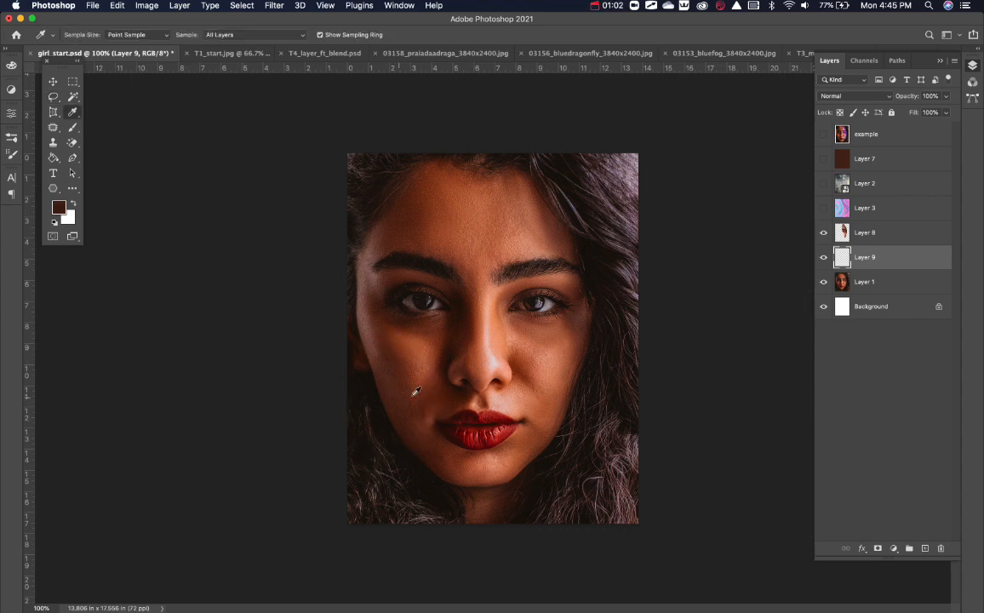
left_click(823, 282)
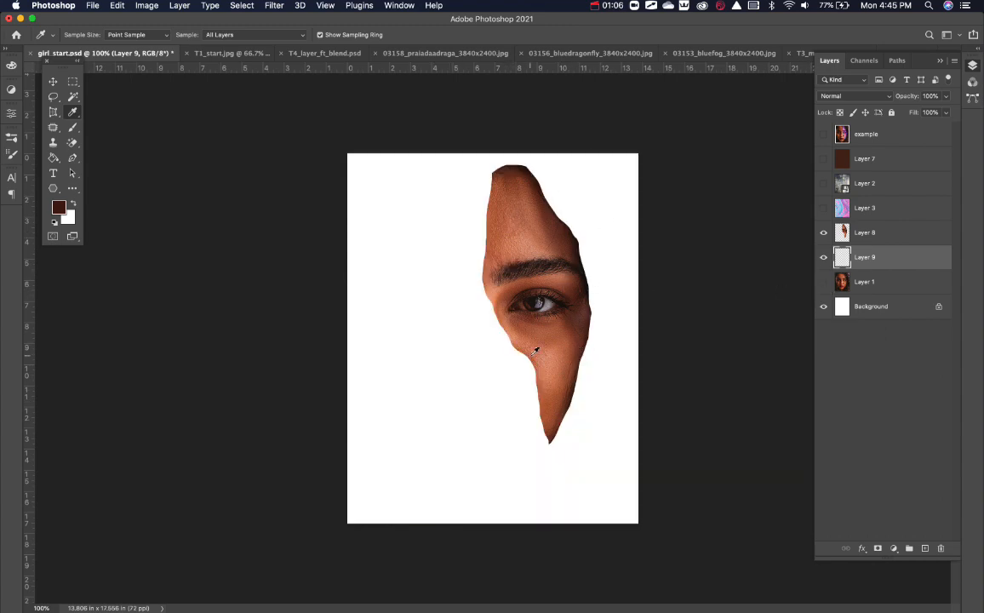
Paint a shadow along the face piece's left edge on Layer 9 using a soft 125 px brush with 0% hardness
key("b")
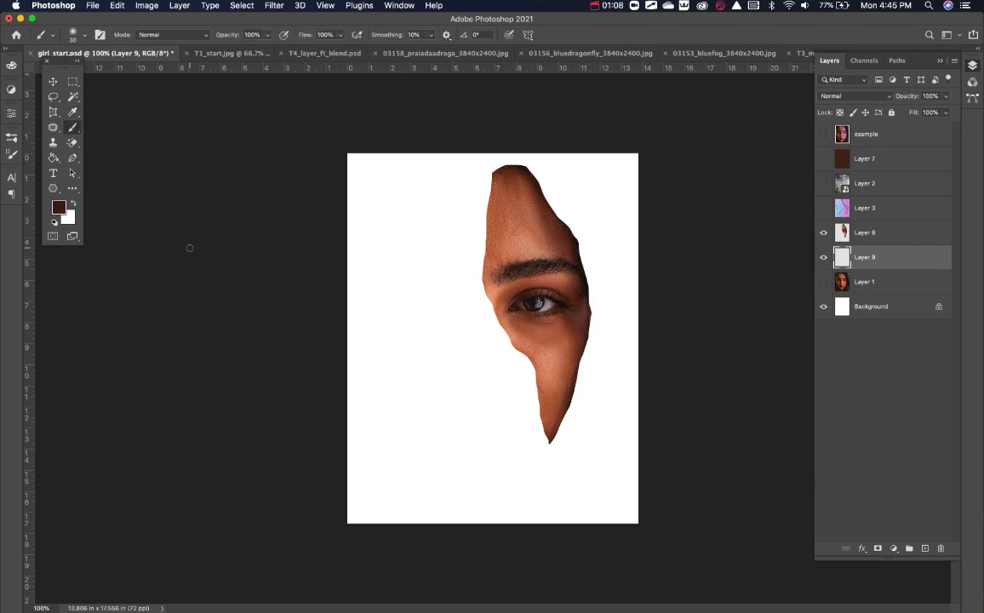
left_click_drag(64, 61, 78, 159)
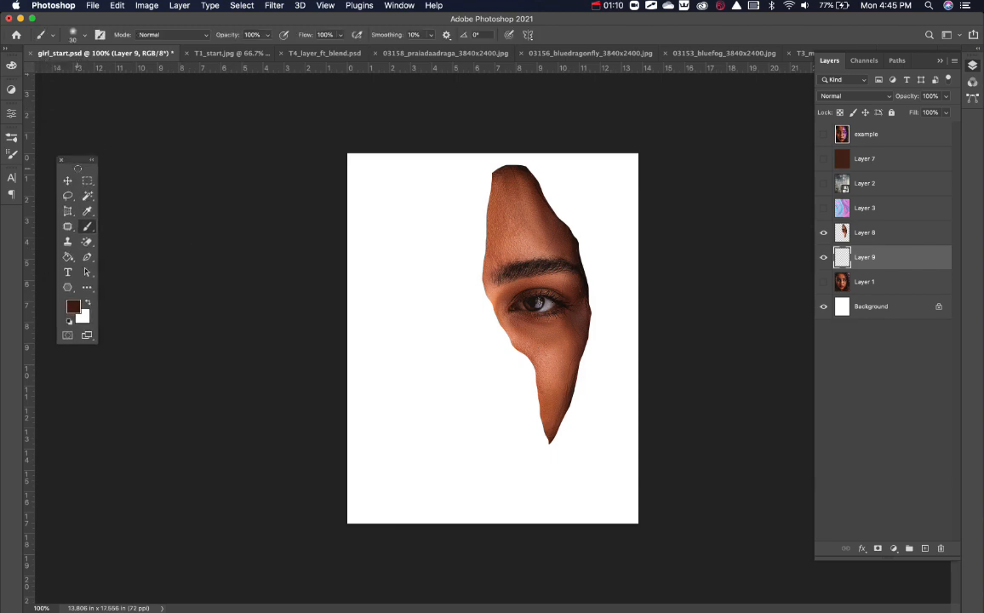
left_click(74, 36)
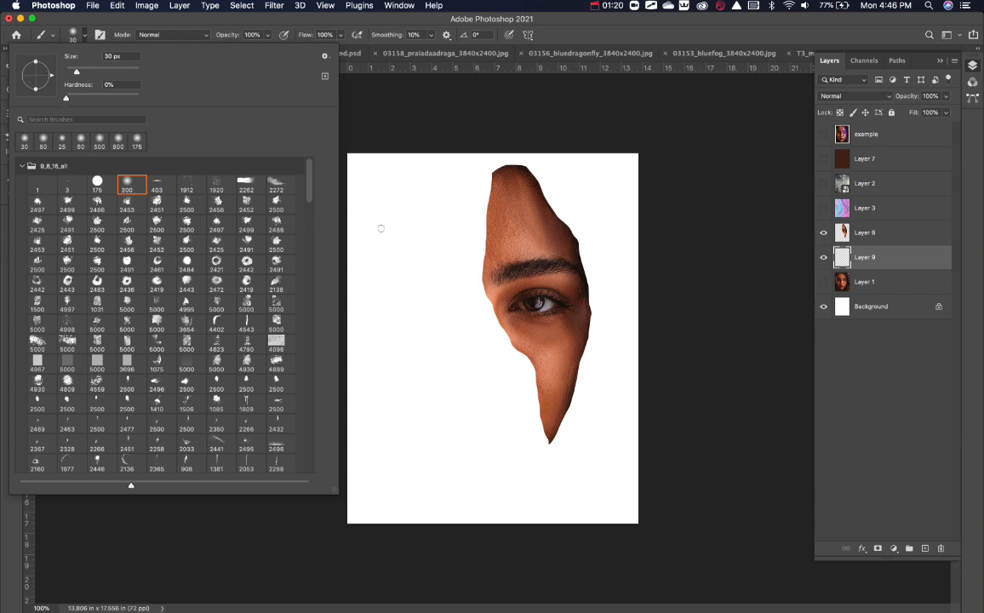
left_click(402, 255)
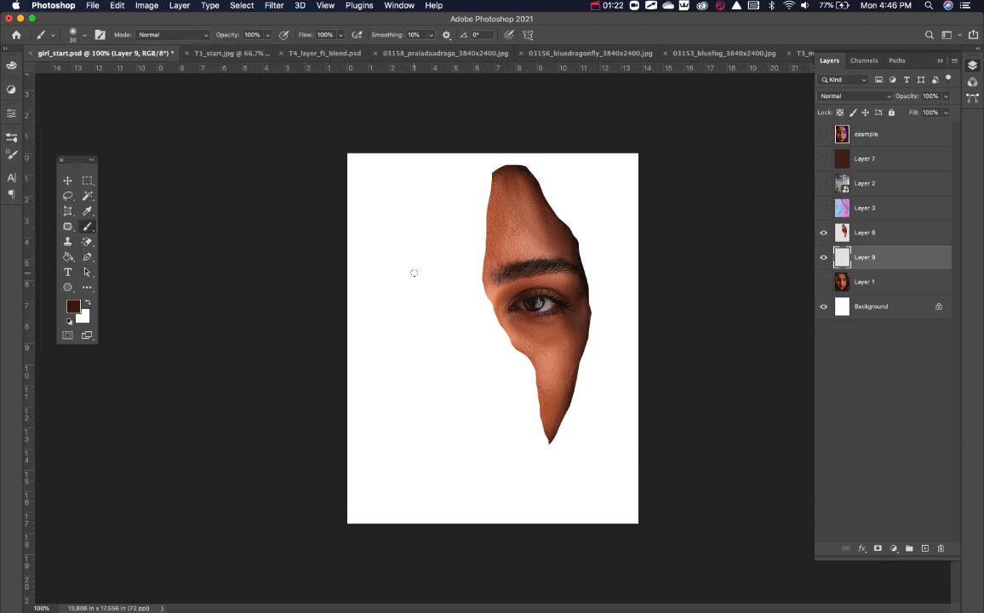
key("bracketright")
key("bracketright")
key("bracketright")
key("bracketright")
key("bracketright")
key("bracketright")
key("bracketright")
key("bracketright")
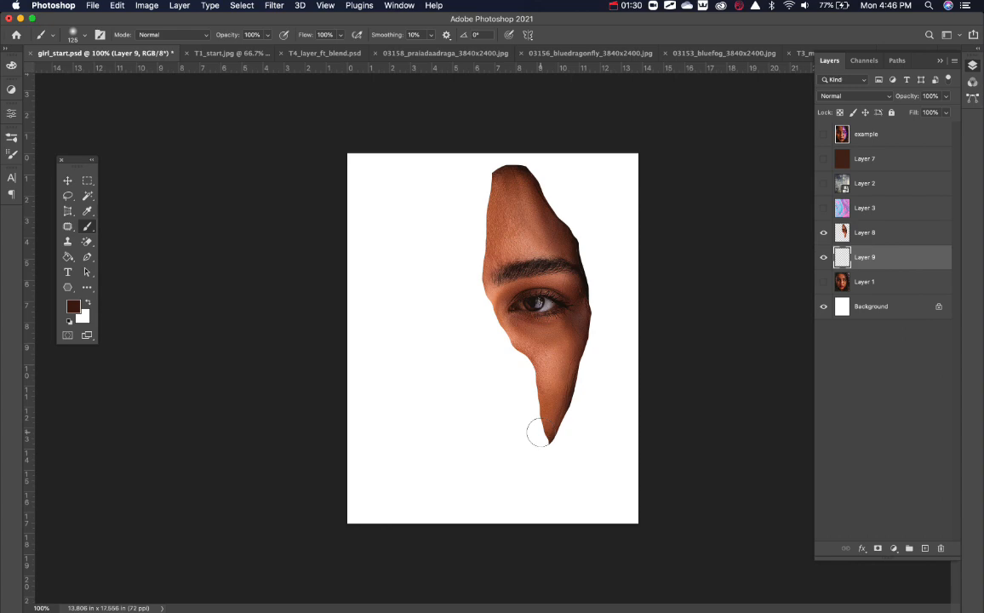
mouse_move(539, 434)
left_mouse_down()
mouse_move(529, 355)
mouse_move(486, 274)
mouse_move(480, 226)
mouse_move(492, 172)
left_mouse_up()
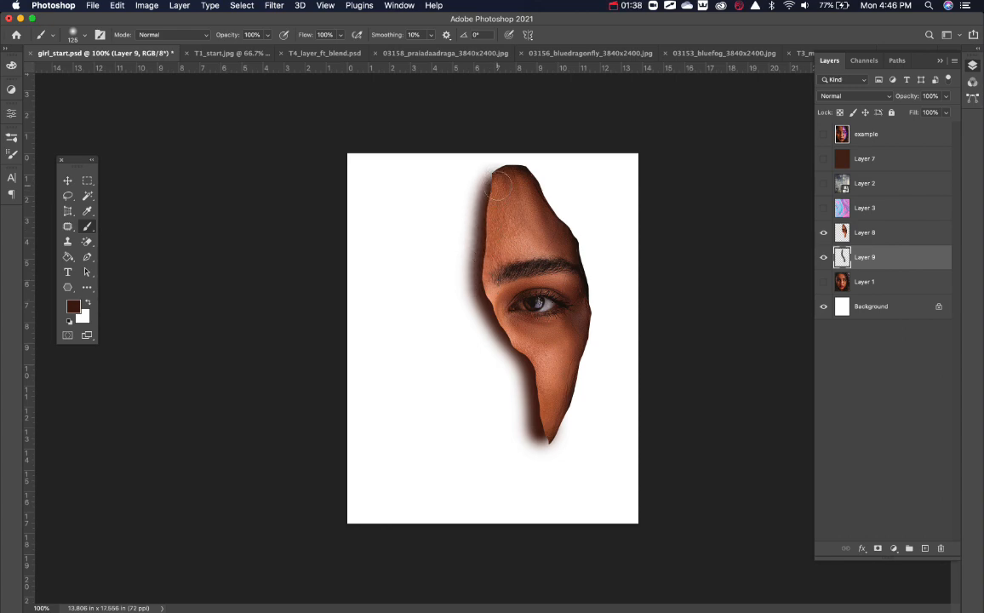
Extend the shadow around the face piece's lower tip with an 80 px brush and show Layer 1 again
key("bracketleft")
key("bracketleft")
key("bracketleft")
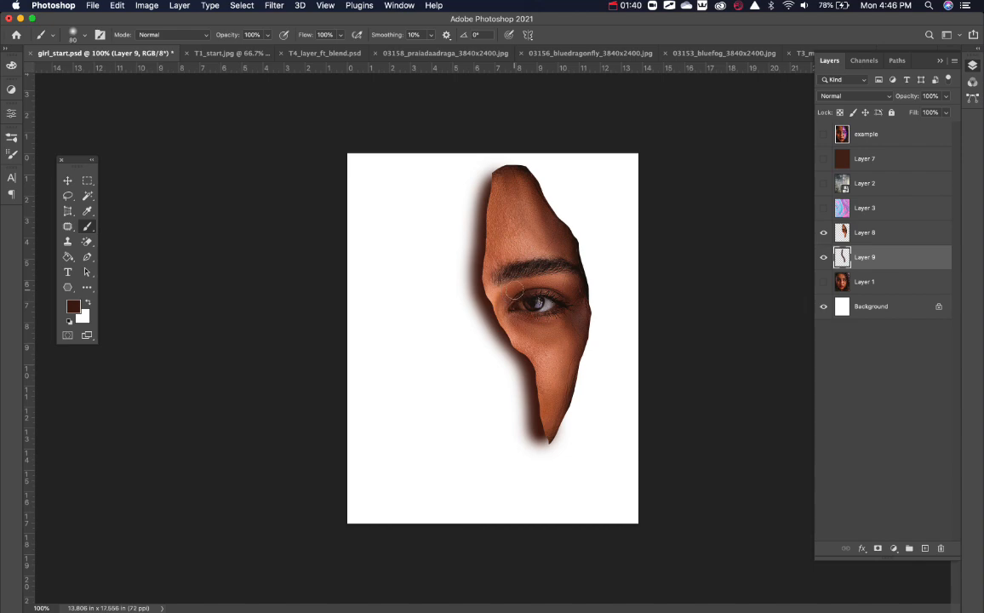
left_click_drag(543, 436, 548, 437)
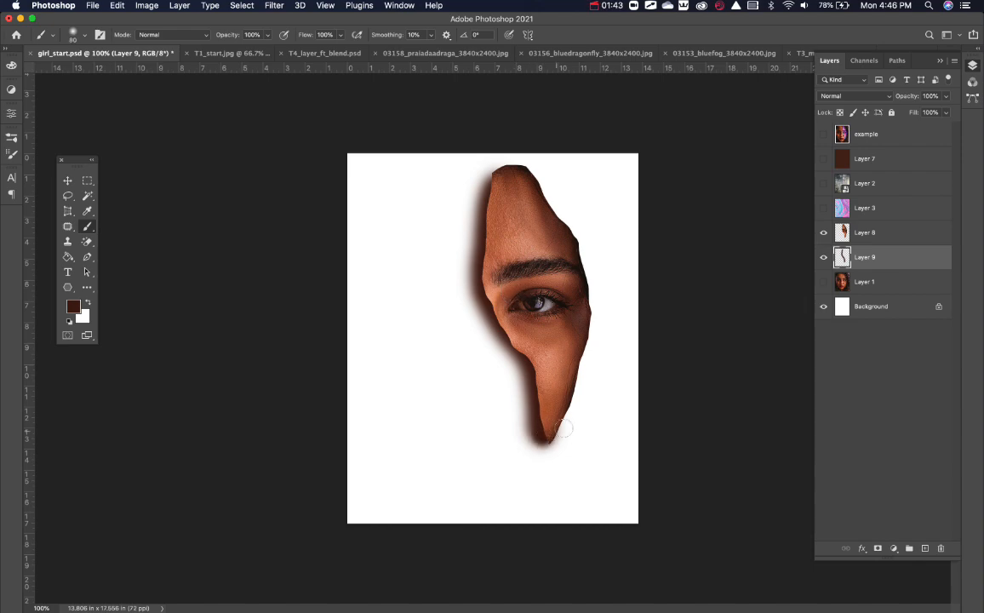
left_click(824, 282)
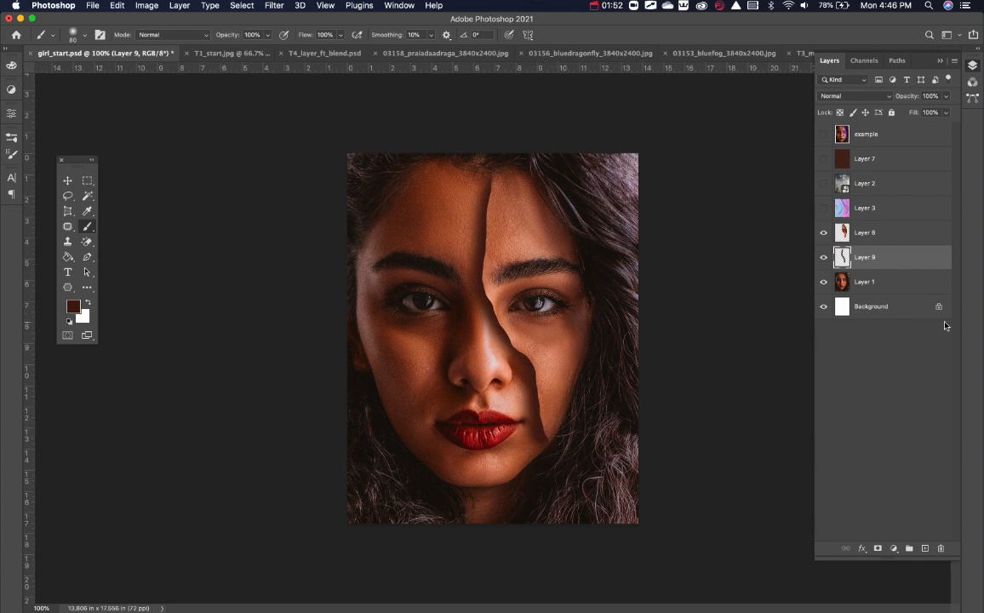
Add another empty layer above the shadow layer and reduce the brush size to 30 px
left_click(926, 549)
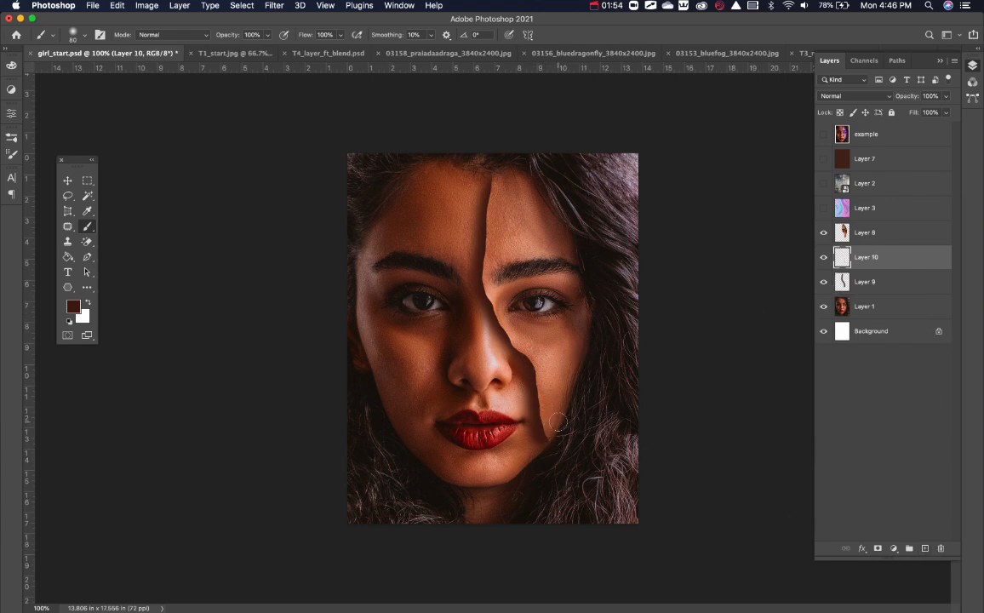
key("bracketleft")
key("bracketleft")
Set Layer 9 to Multiply at 71% opacity and compare the portrait with and without the shadow
left_click(843, 281)
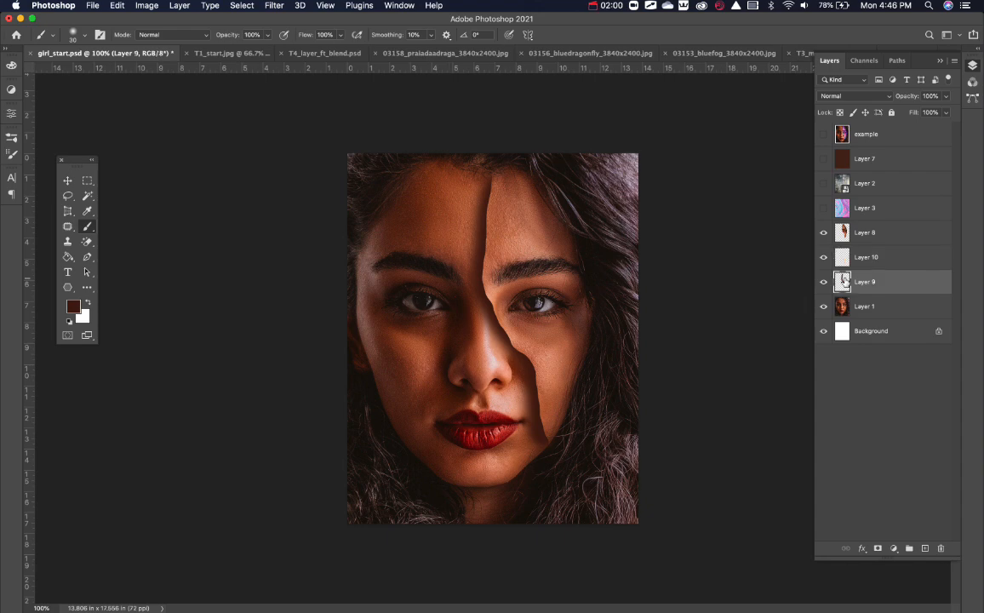
left_click(855, 96)
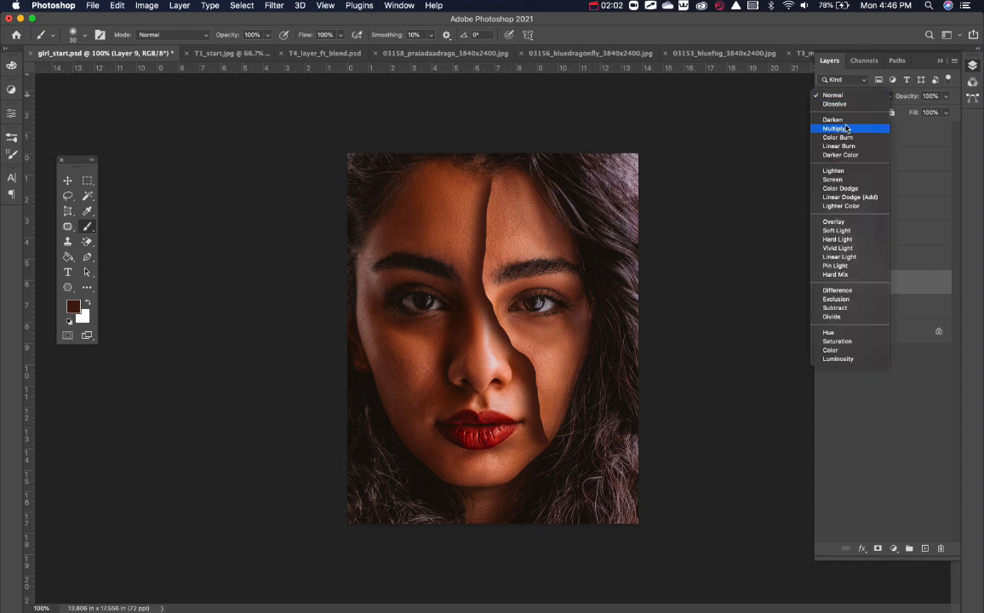
left_click(836, 129)
left_click_drag(920, 95, 894, 100)
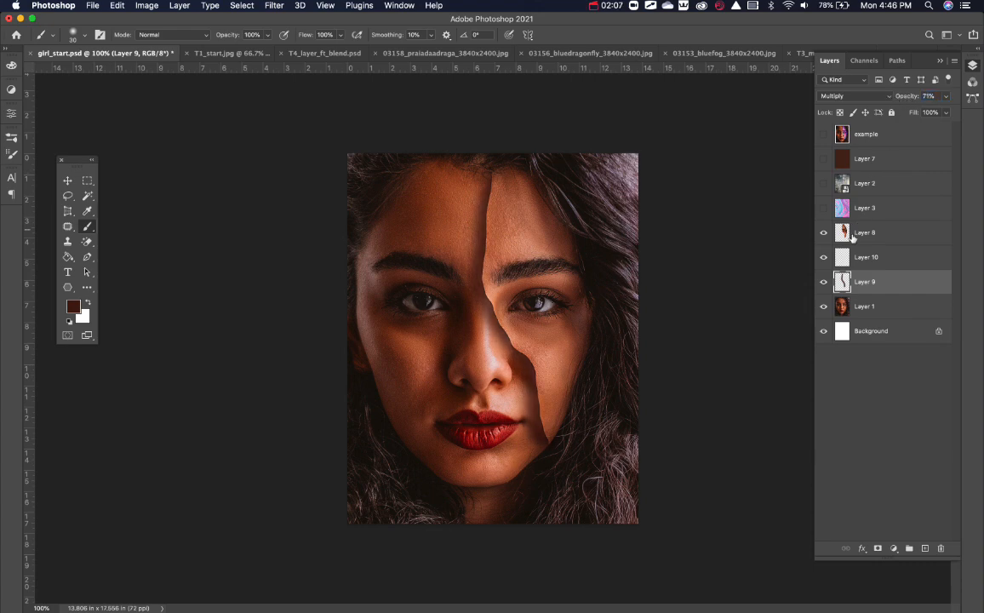
left_click(824, 282)
left_click(823, 282)
left_click(824, 282)
left_click(823, 282)
Paint a thin dark shadow along the cut edge on Layer 10 in Multiply mode at 43% opacity
left_click(894, 258)
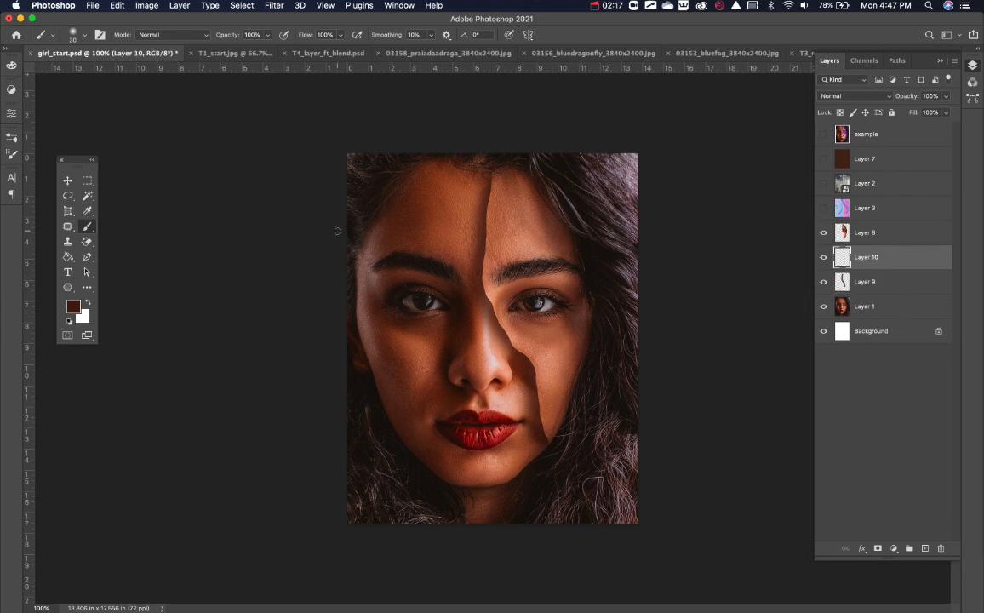
left_click(854, 95)
left_click(665, 256)
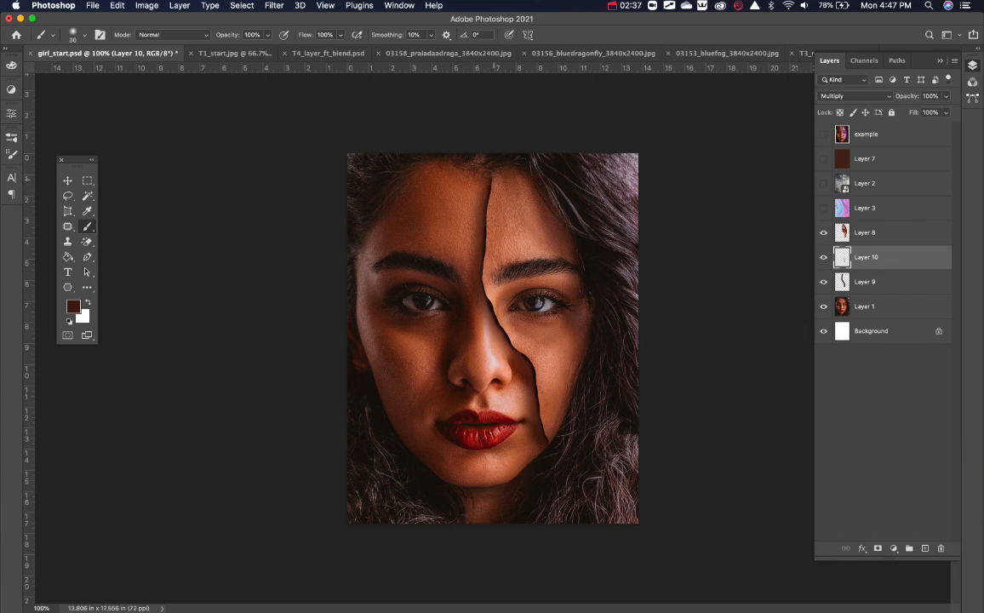
left_click_drag(904, 97, 877, 101)
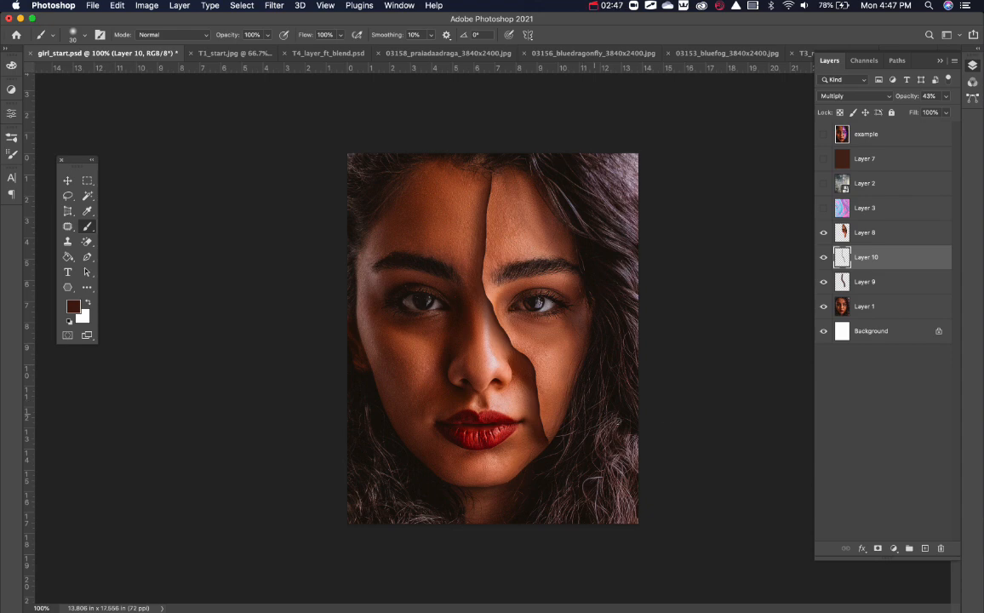
Show the marbled paint texture on Layer 3 and clip it to the face piece on Layer 8
left_click(831, 209)
left_click(824, 208)
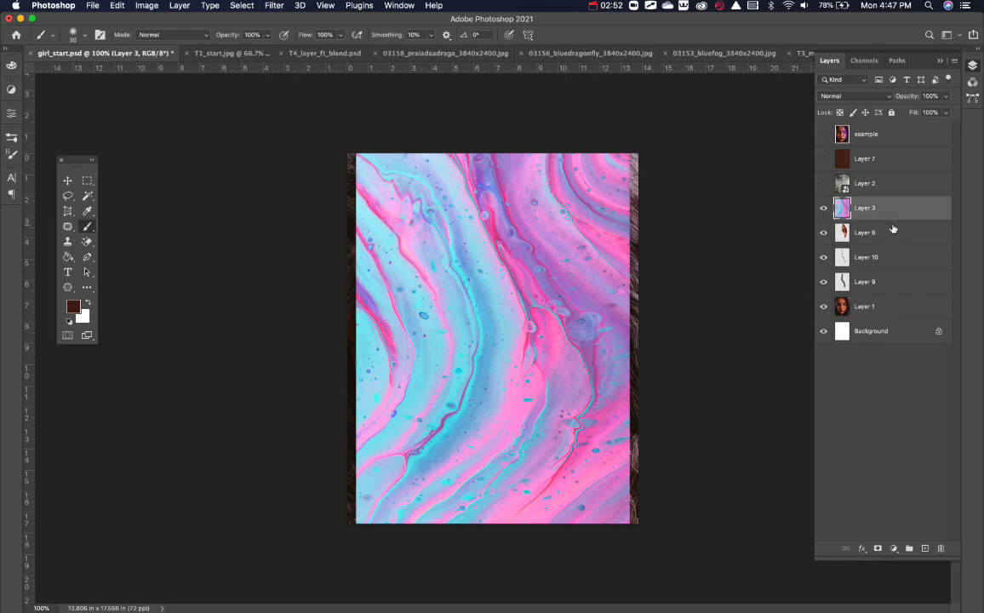
left_click(824, 208)
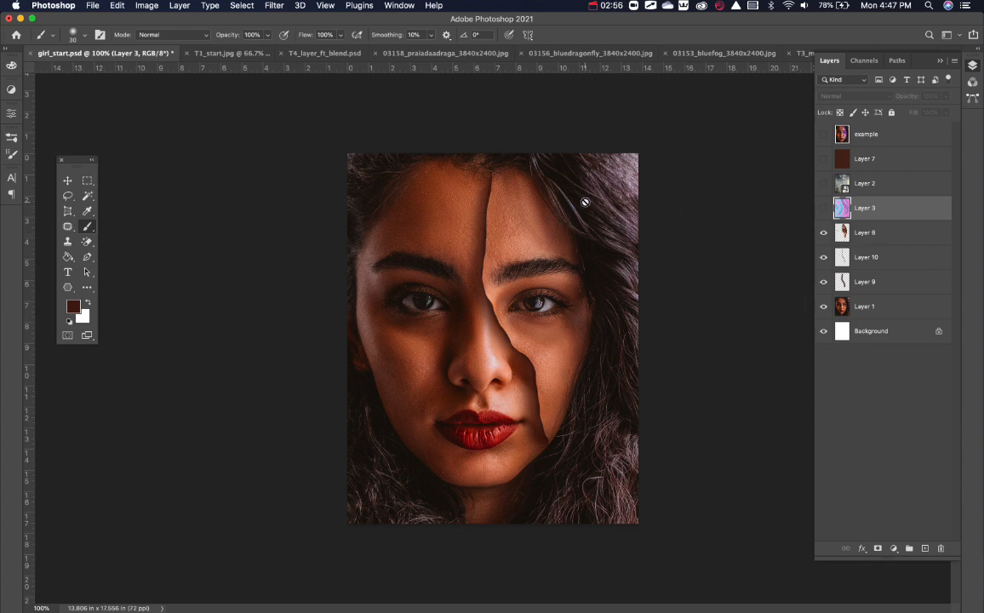
left_click(825, 209)
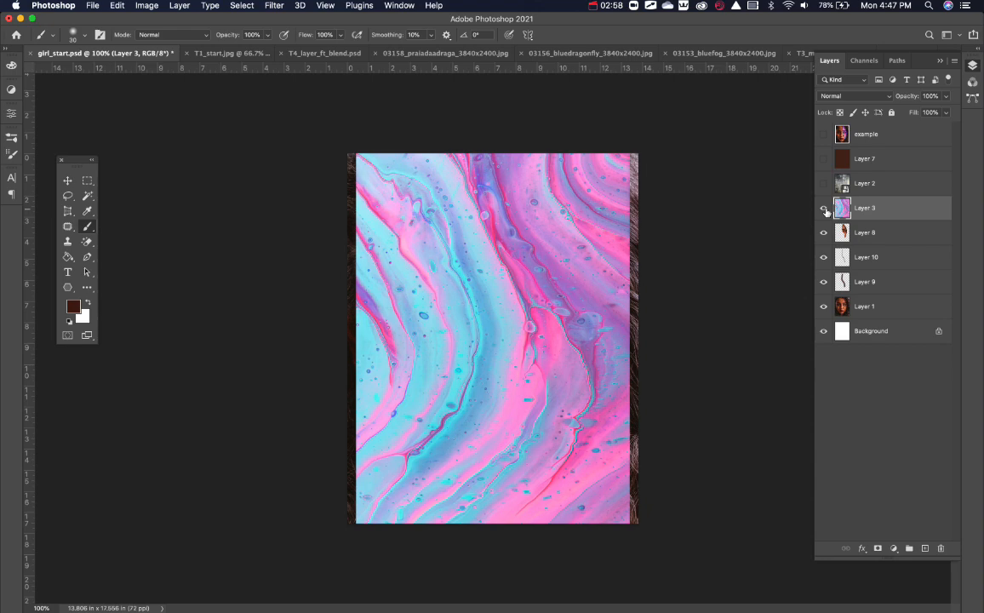
key("v")
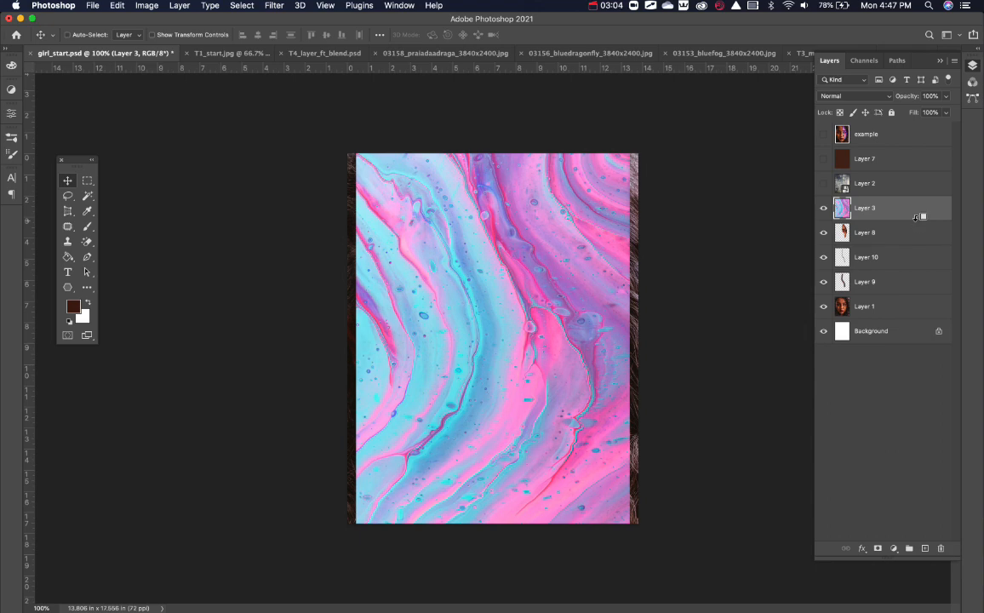
left_click_drag(916, 225, 918, 217)
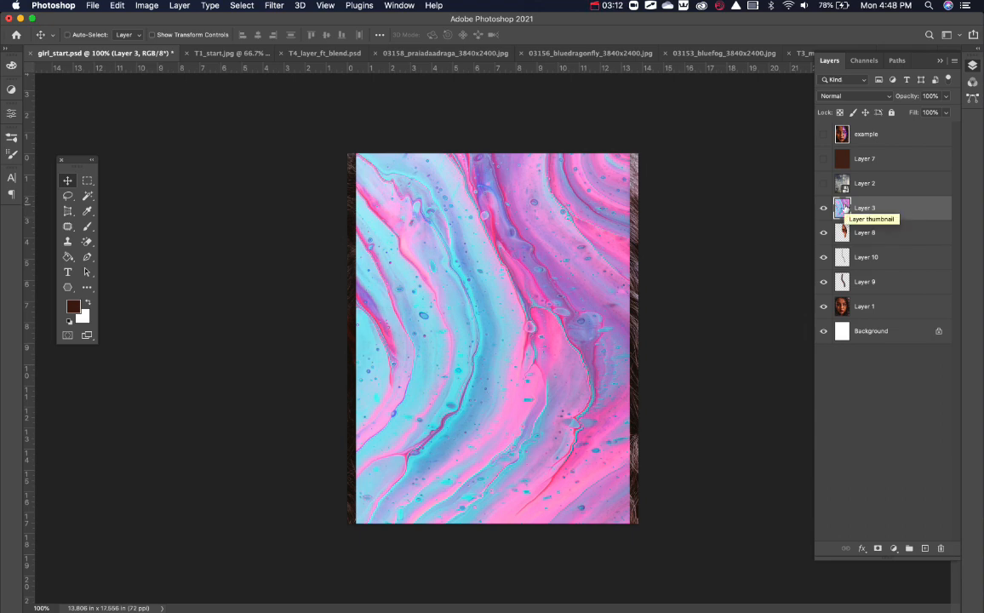
left_click(888, 219, "alt")
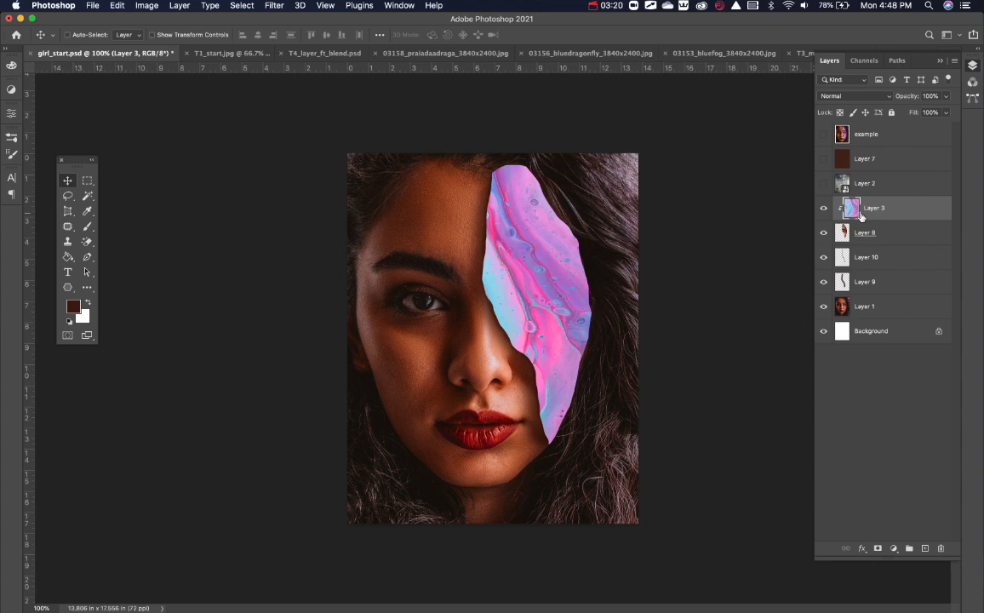
Set Layer 3 to Color mode and split its Blend If sliders: This Layer blacks 0/157 and whites, Underlying Layer blacks 0/139 and whites 180/255
left_click(856, 97)
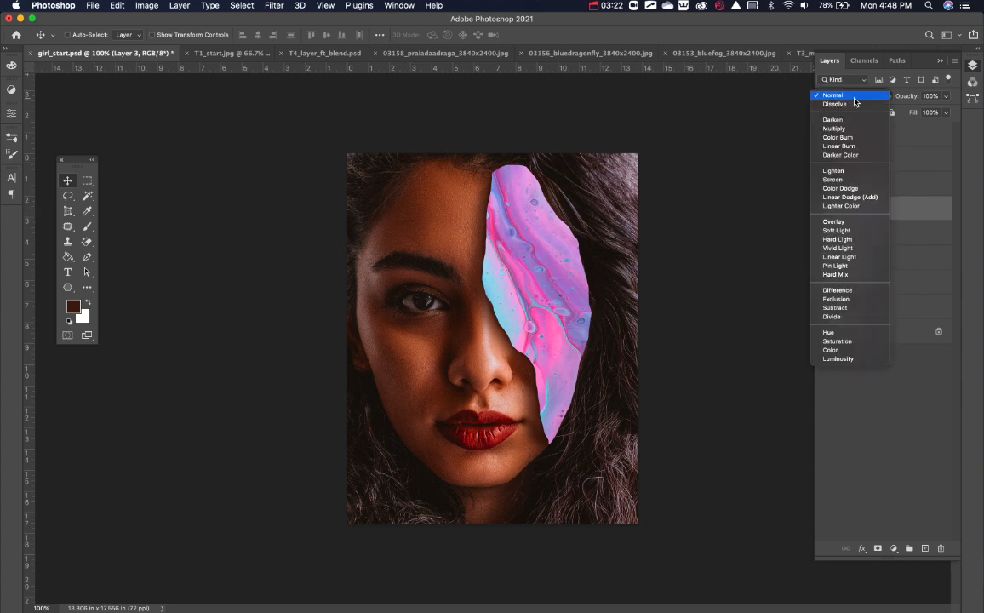
left_click(835, 350)
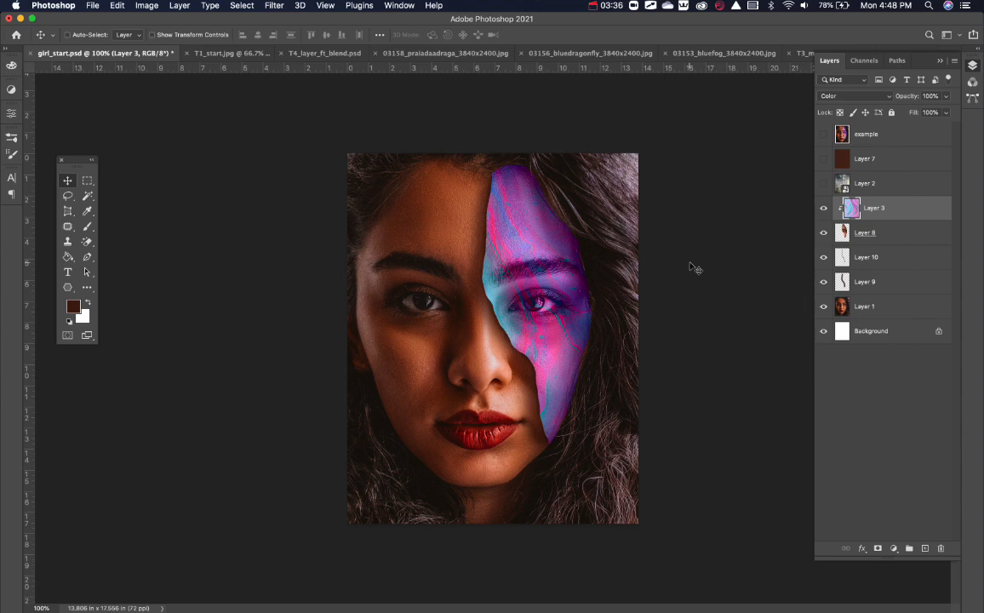
double_click(928, 213)
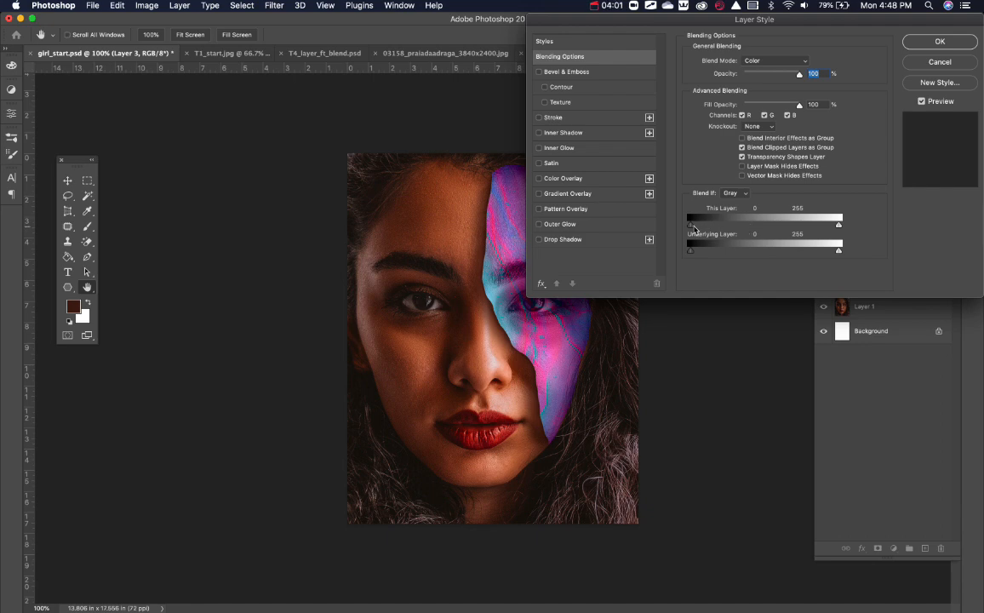
mouse_move(696, 227)
left_mouse_down()
mouse_move(817, 224)
mouse_move(695, 232)
mouse_move(783, 234)
mouse_move(645, 217)
mouse_move(640, 232)
mouse_move(613, 212)
mouse_move(692, 223)
left_mouse_up()
key("alt")
left_click_drag(692, 225, 783, 226)
left_click_drag(691, 254, 773, 255)
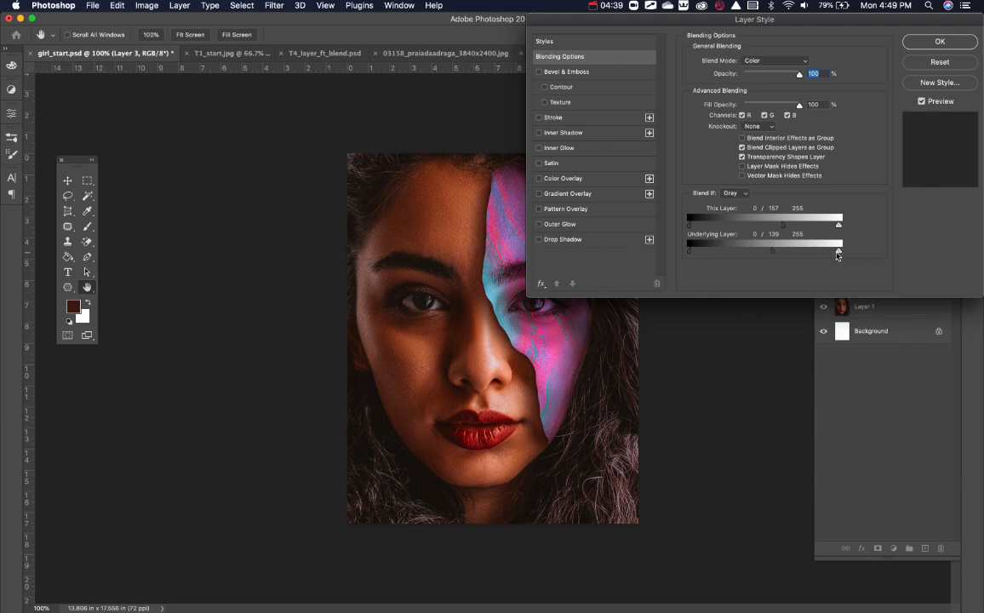
left_click_drag(838, 256, 794, 259)
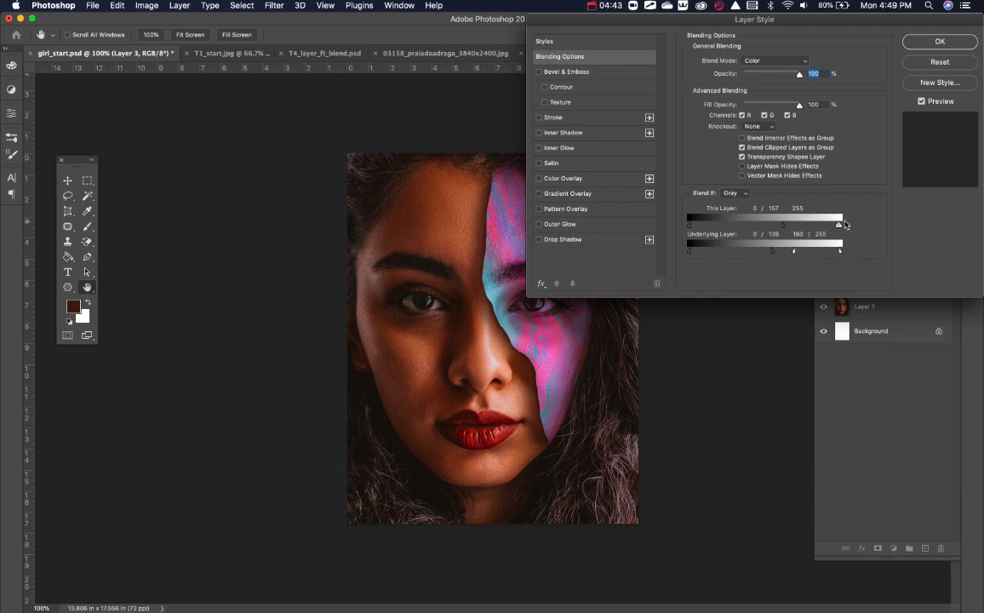
left_click_drag(838, 226, 804, 237)
left_click(940, 43)
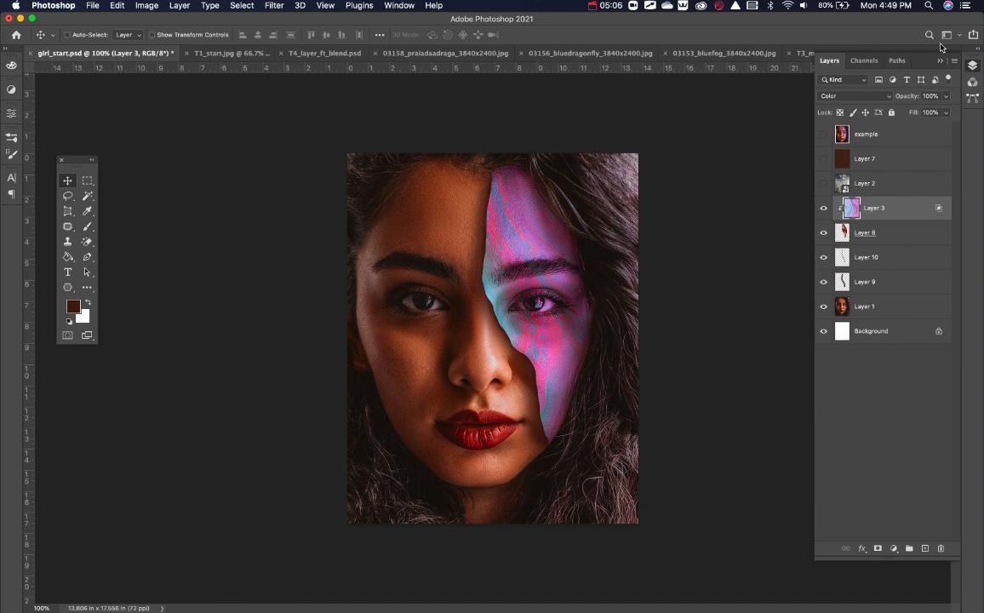
Show the grunge wall texture on Layer 2 and blend it over the portrait in Overlay mode at 50% opacity
left_click(824, 184)
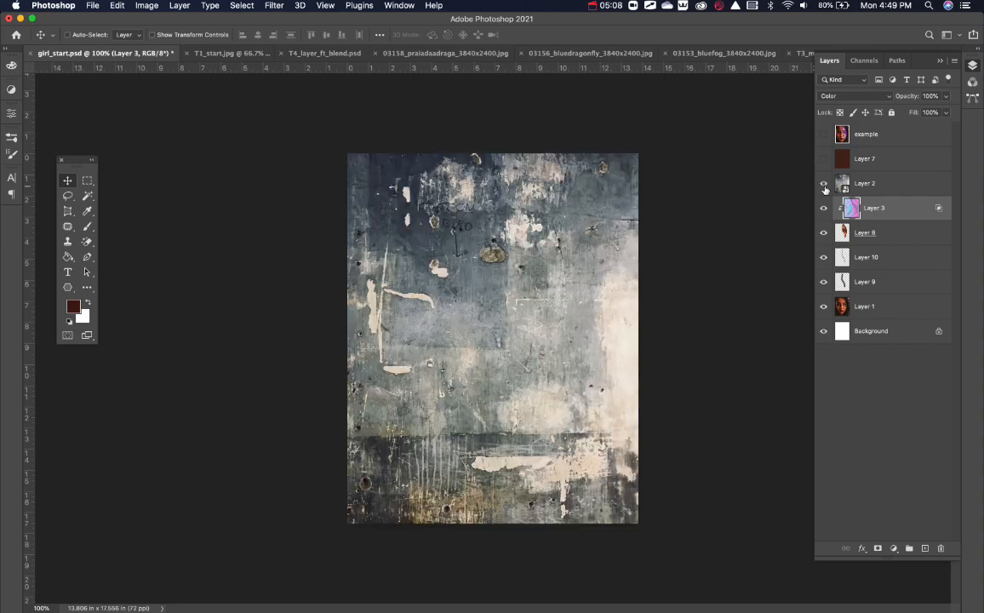
left_click(842, 183)
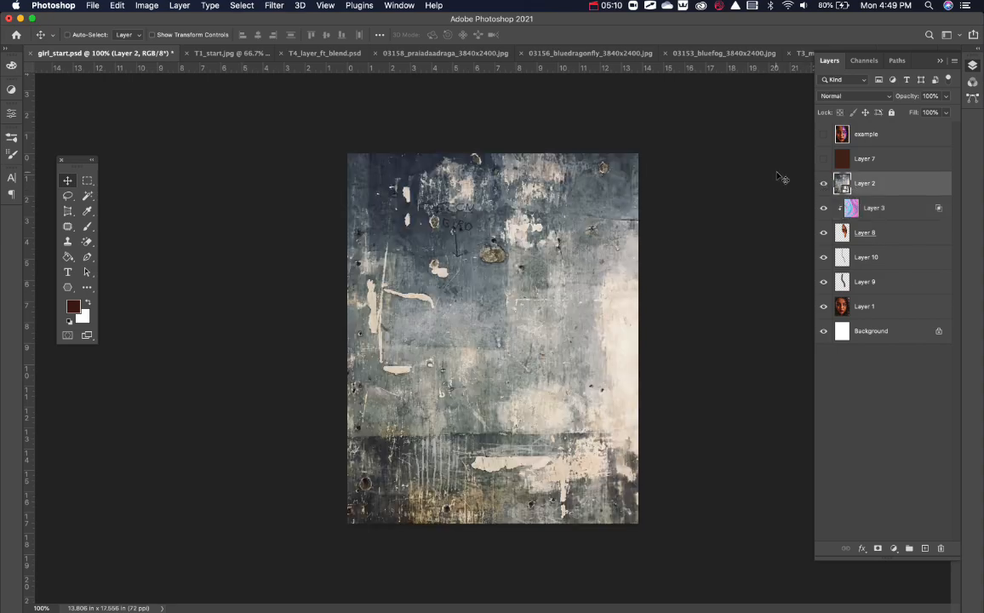
left_click(851, 95)
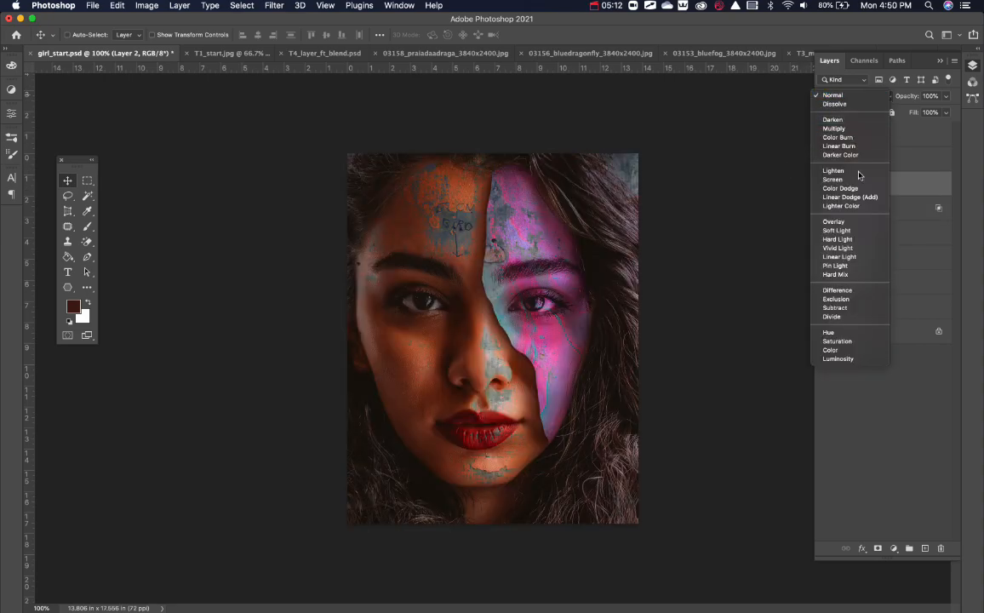
left_click(860, 223)
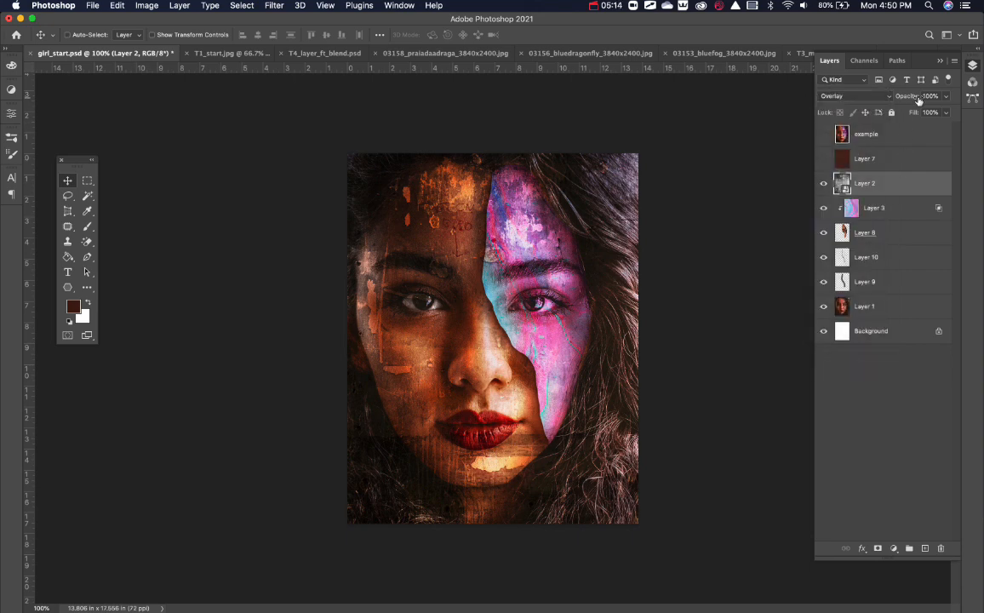
key("2")
left_click_drag(866, 101, 884, 101)
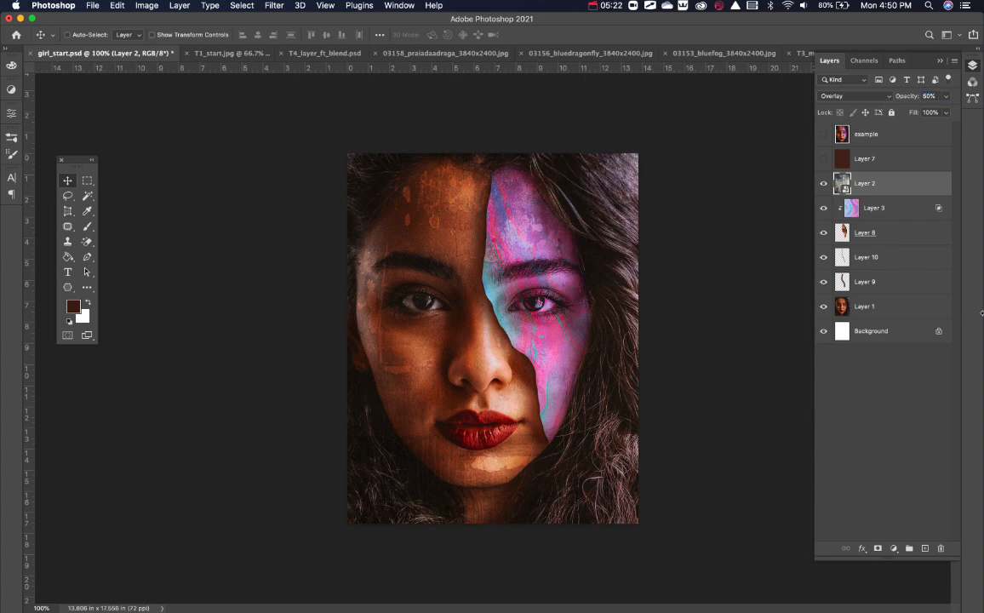
key("3")
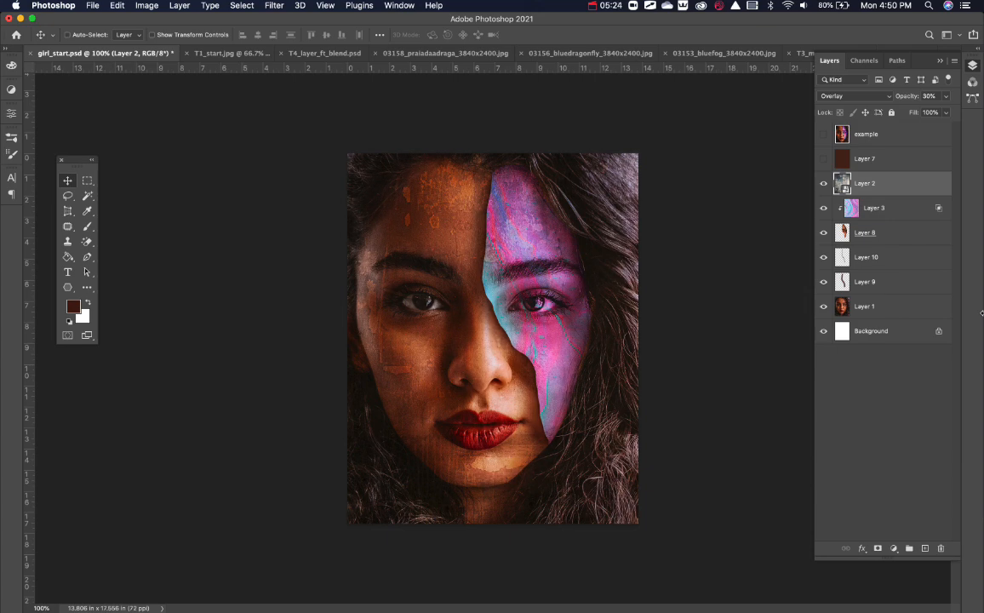
key("5")
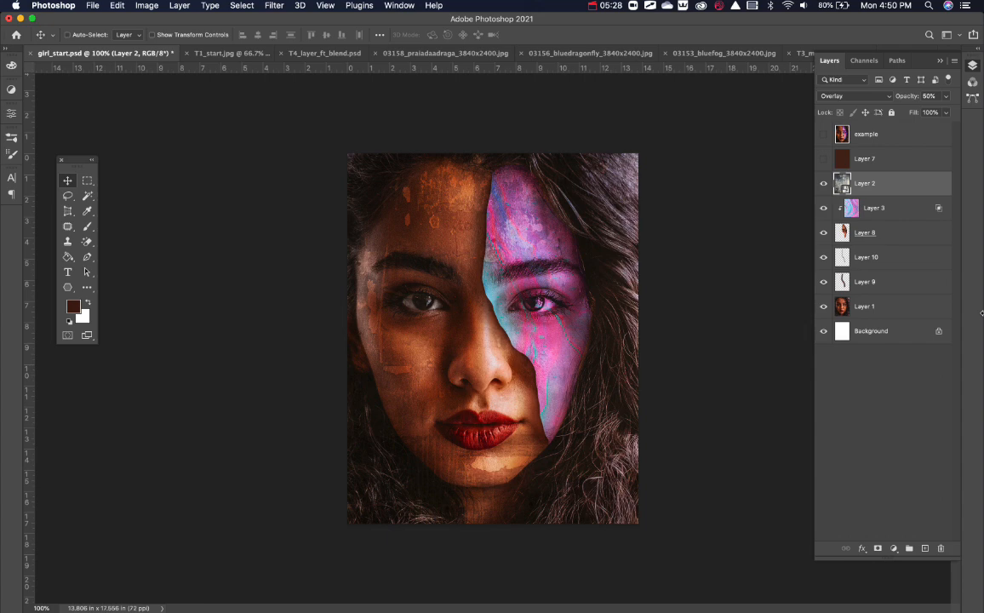
Show the brown Layer 7 and scale it about its centre to 90% width and height
left_click(824, 160)
left_click(843, 160)
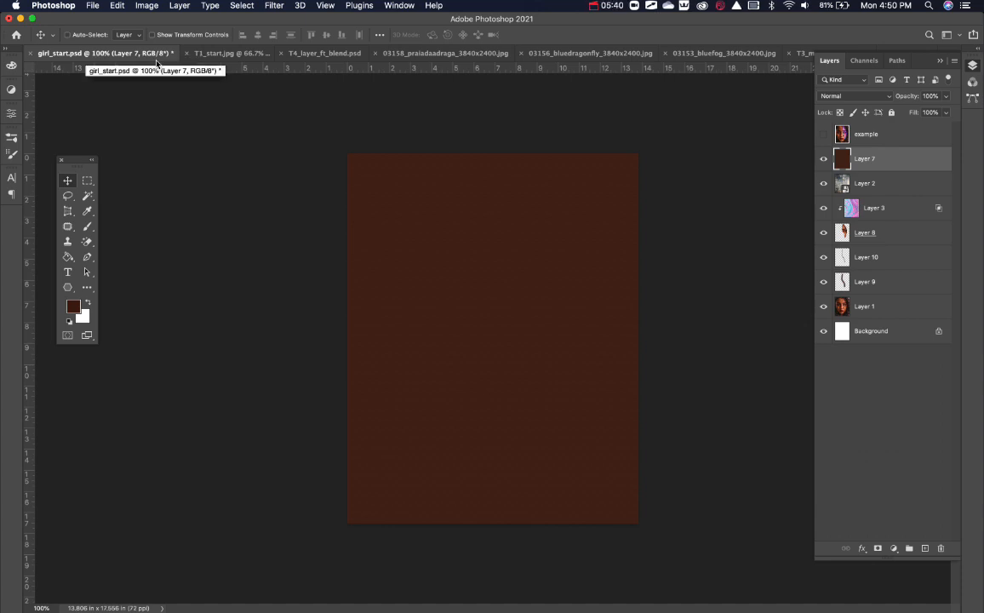
left_click(152, 34)
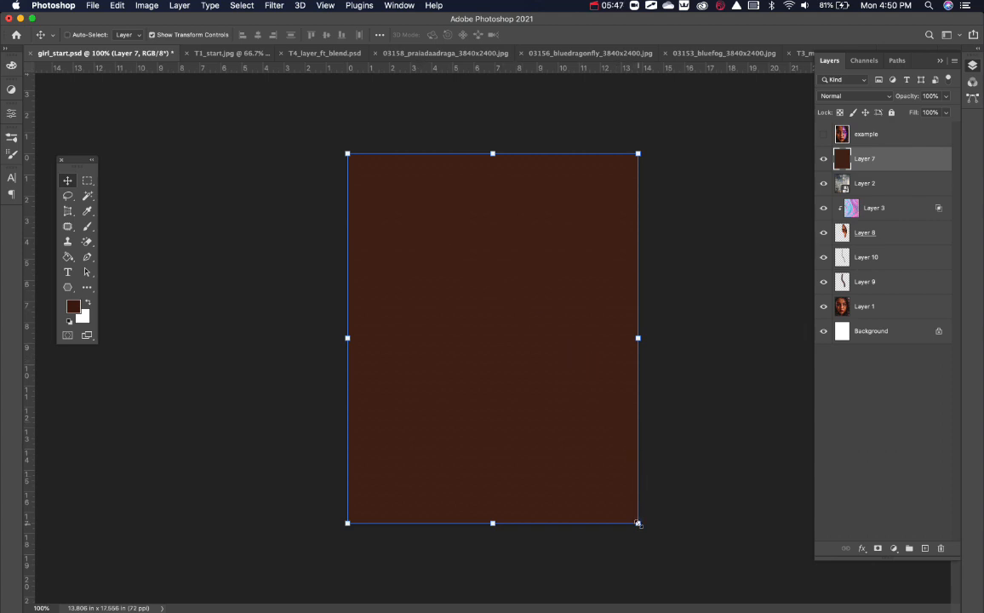
left_click_drag(637, 522, 627, 508)
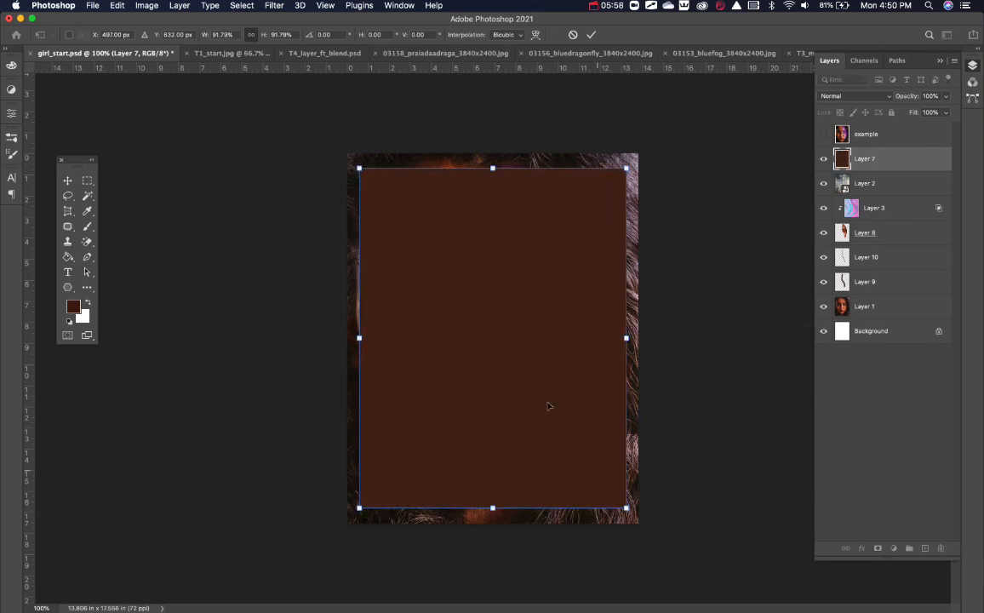
left_click(251, 35)
left_click_drag(625, 506, 626, 508)
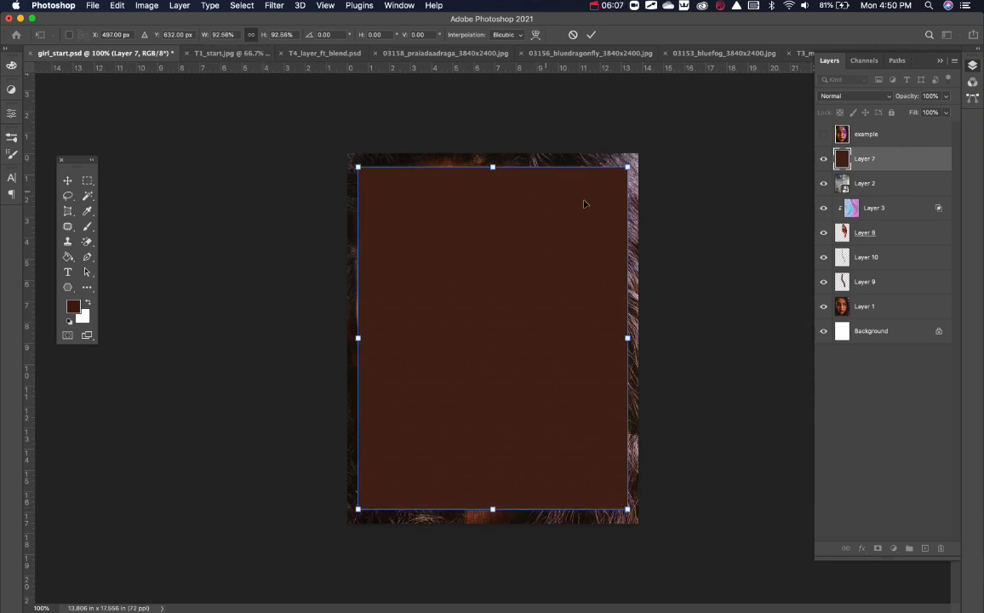
left_click(221, 35)
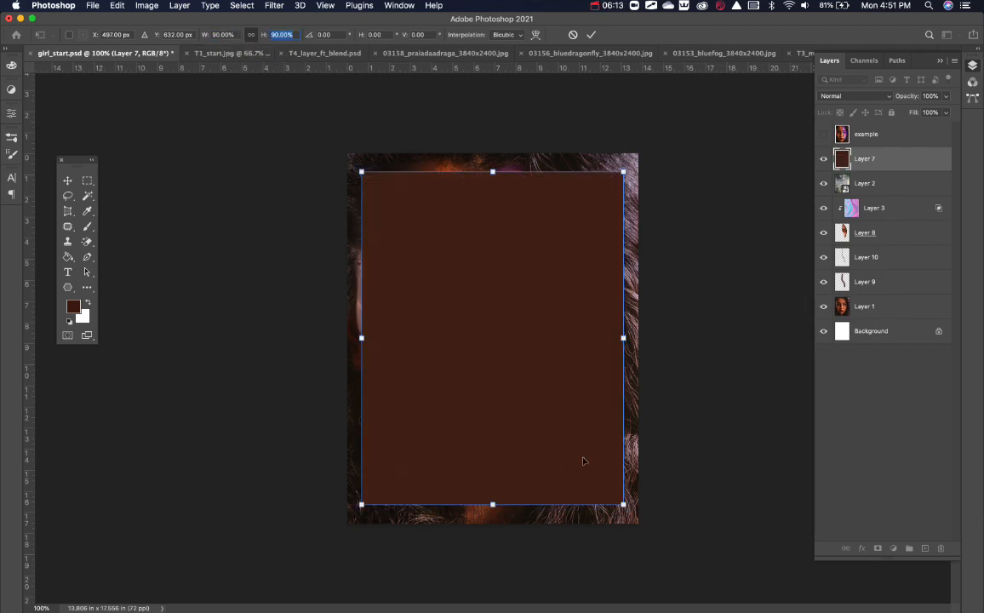
key("Return")
left_click(591, 34)
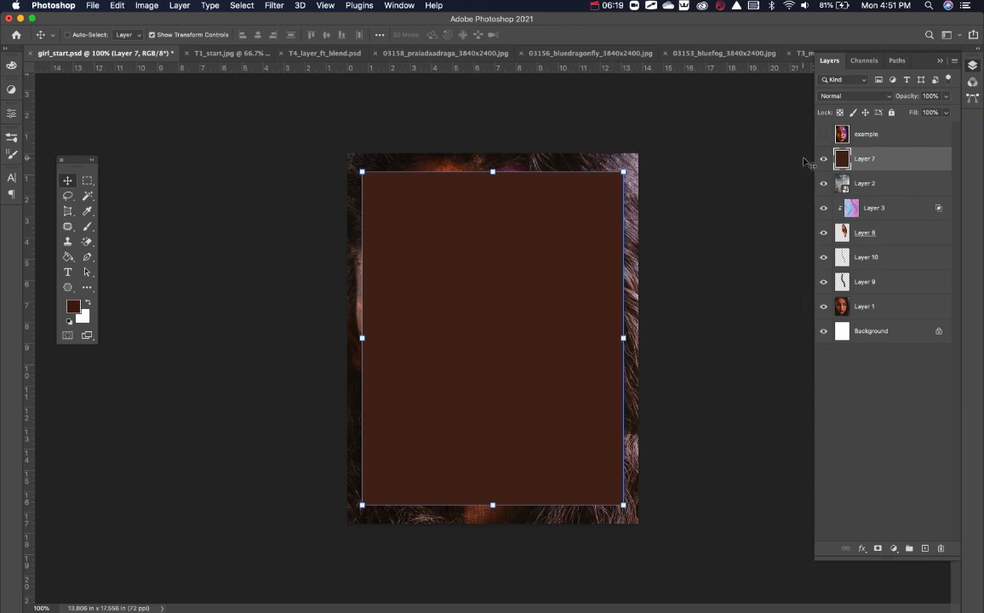
left_click(152, 35)
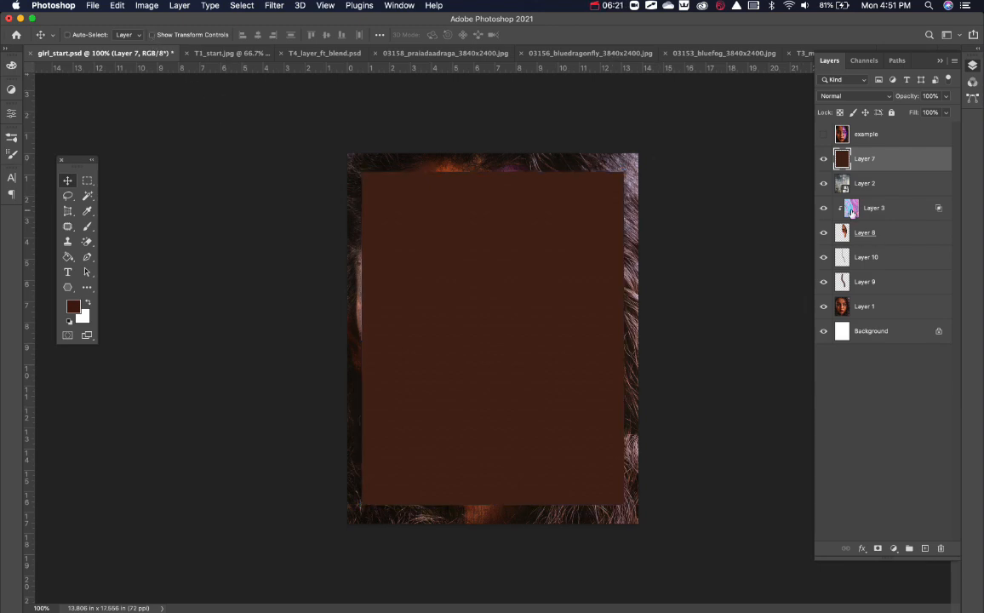
Load Layer 7's outline as a selection, invert it to cover the outer margin, and hide Layer 7
left_click(843, 159, "super")
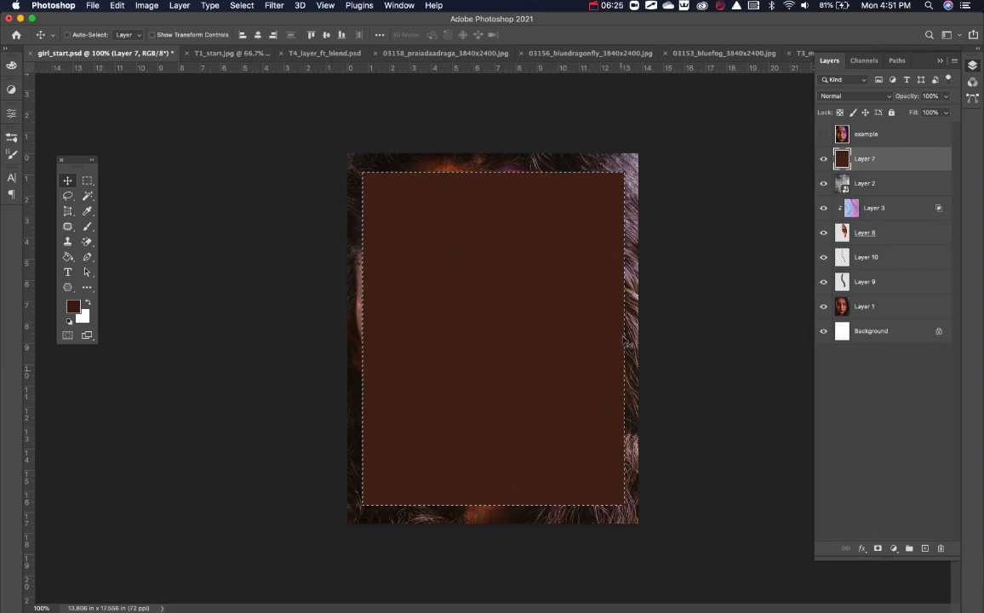
left_click(238, 5)
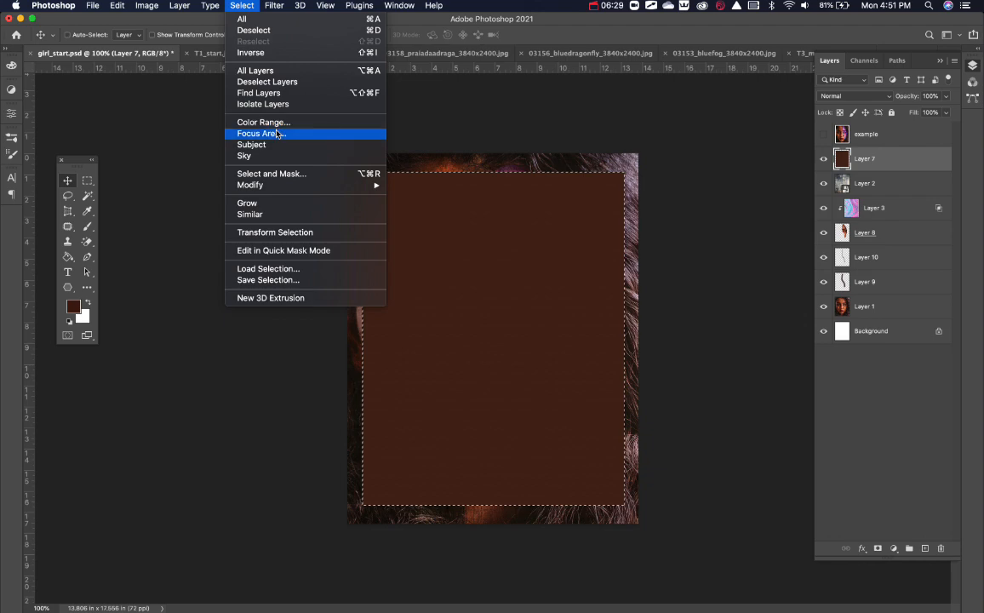
left_click(259, 53)
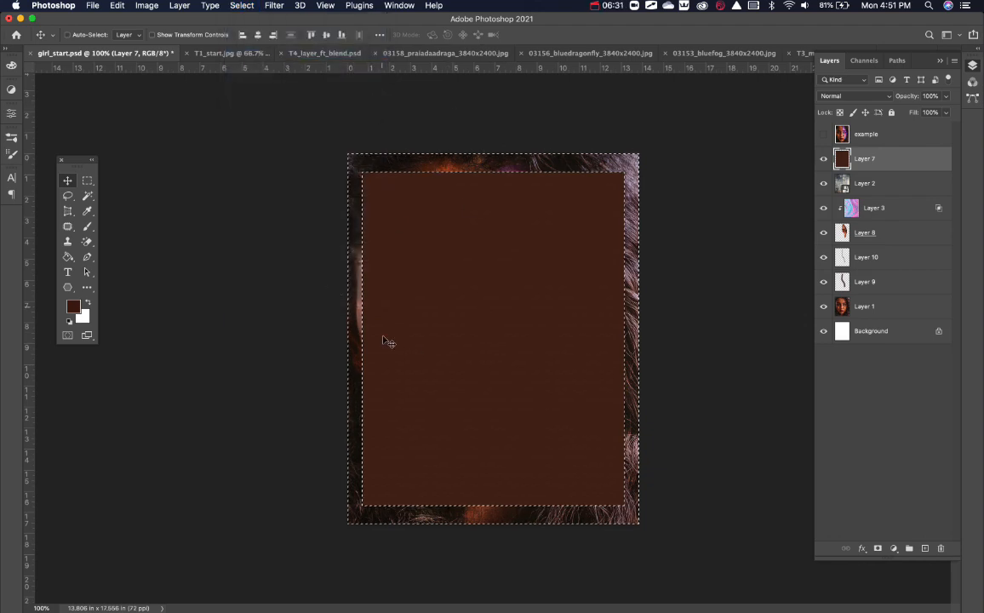
left_click(823, 158)
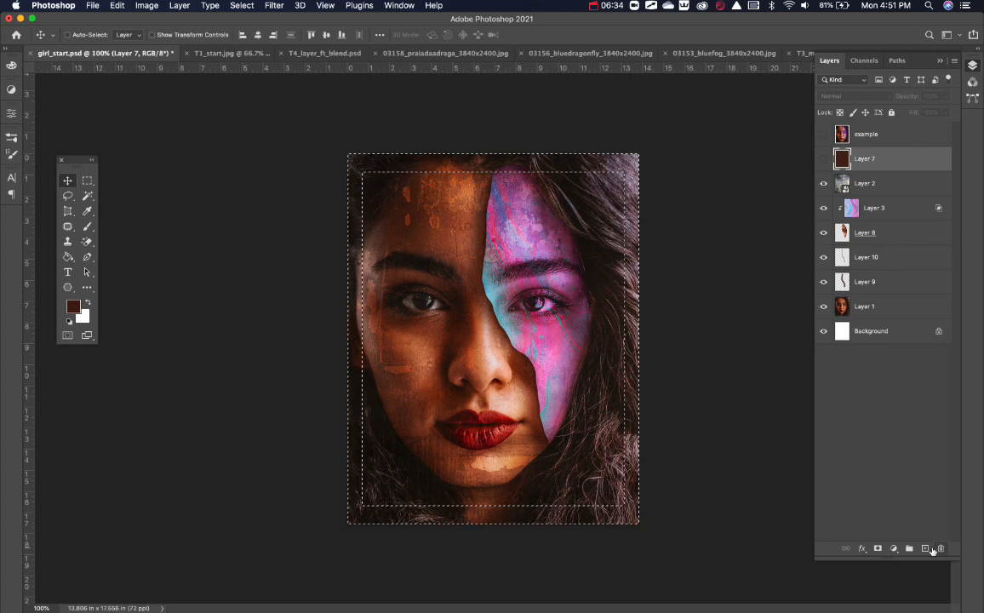
Fill the selected margin with white on a new layer above Layer 7 to frame the portrait, and deselect
key("super+shift+alt+n")
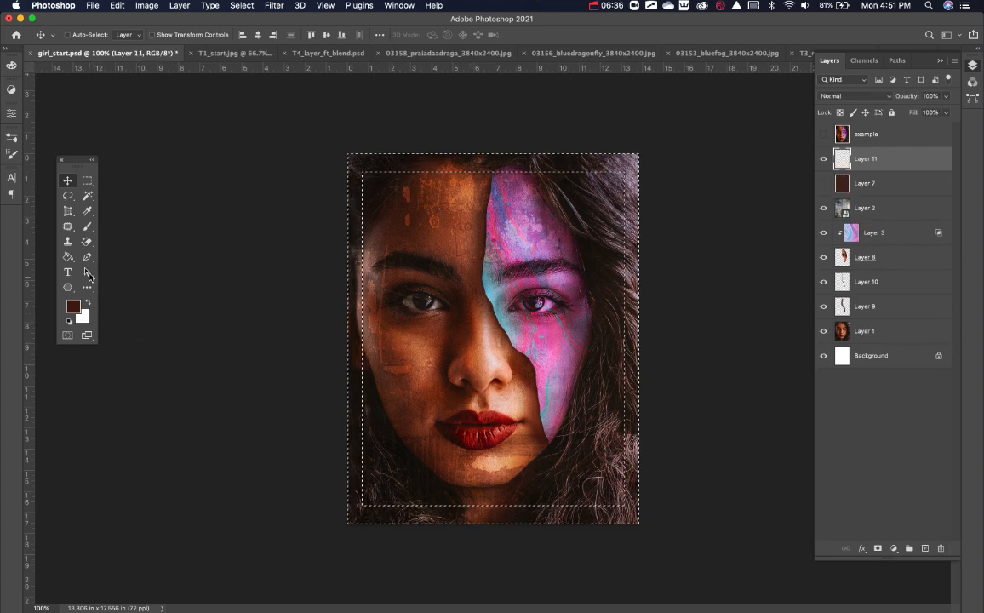
key("x")
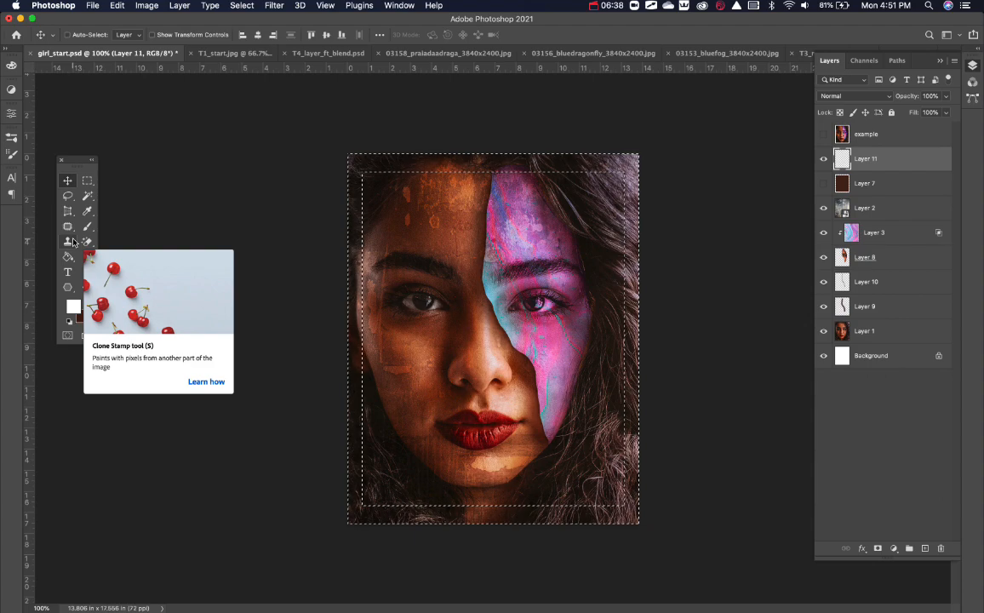
left_click(68, 256)
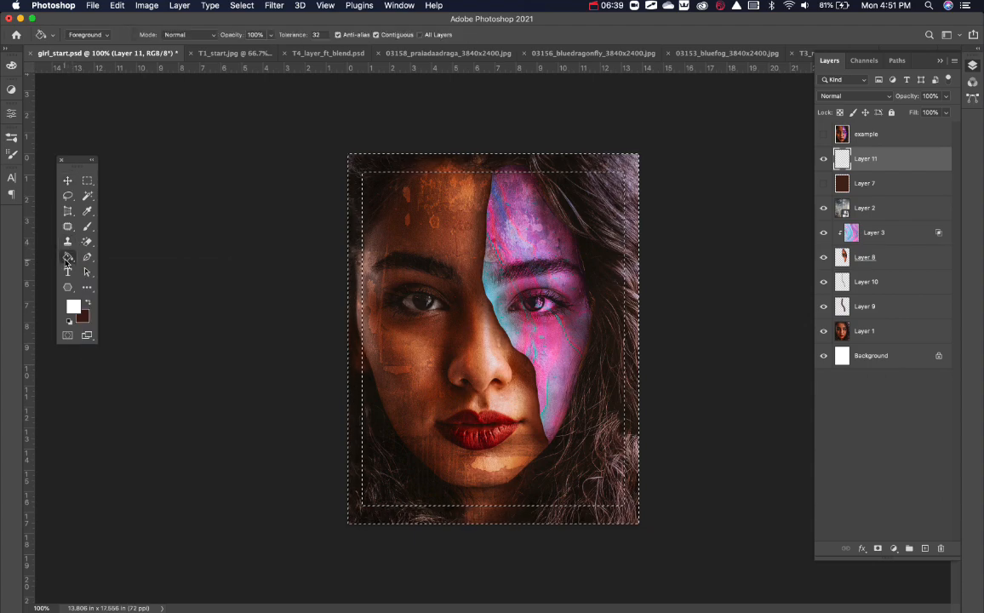
left_click(356, 280)
key("super+d")
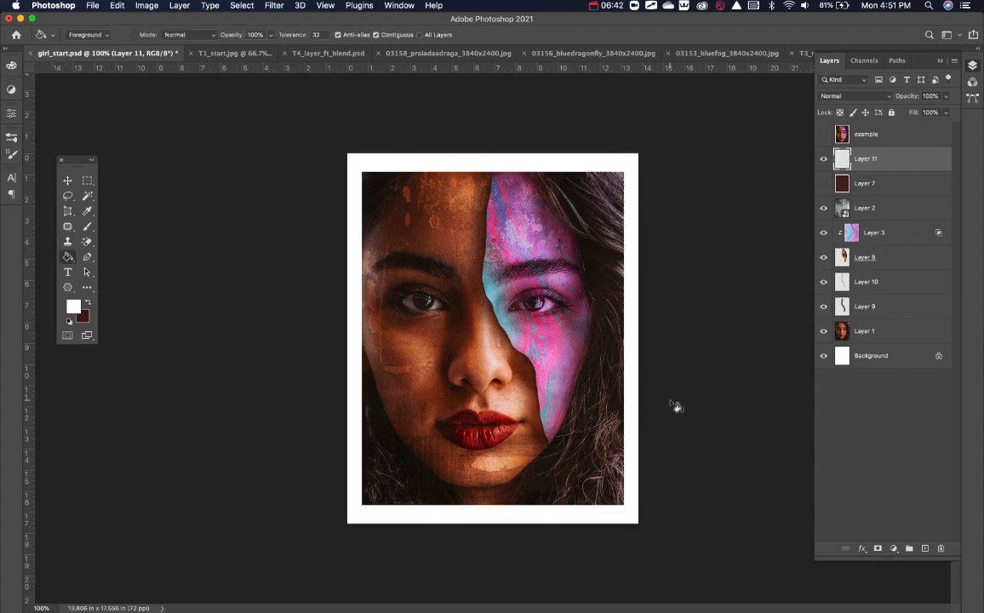
key("v")
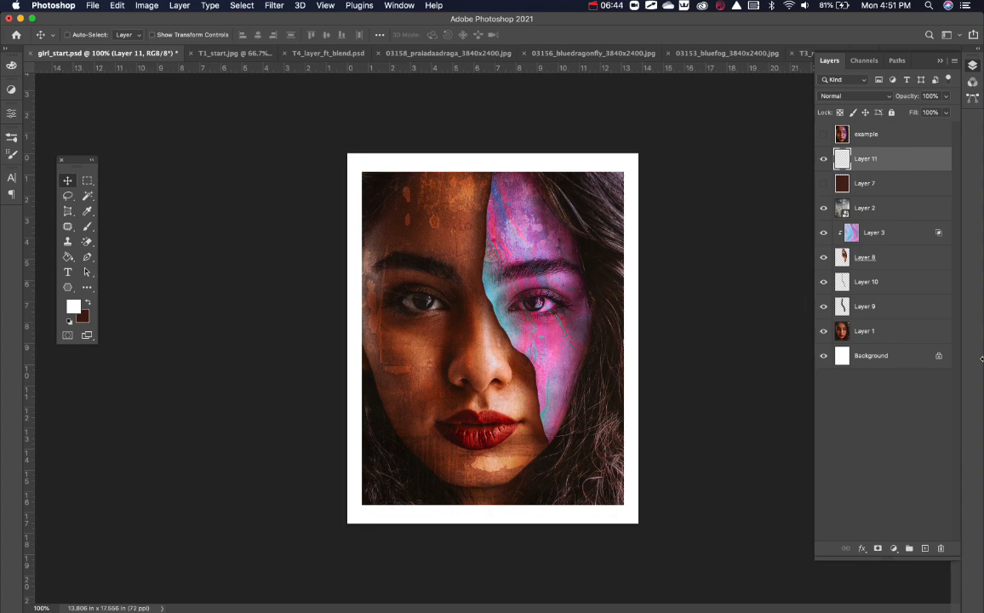